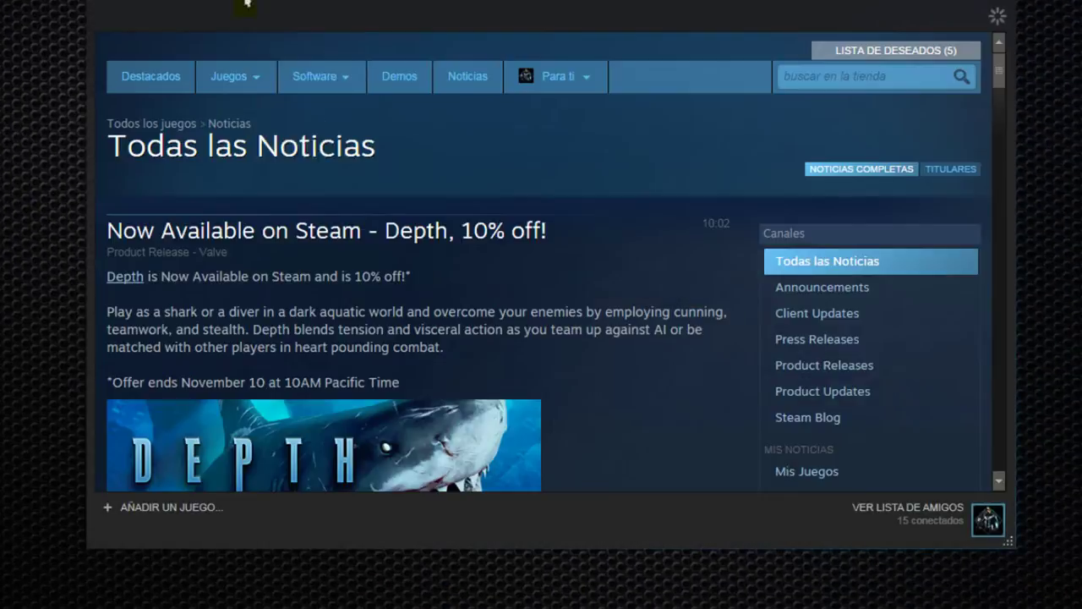
Show Arma 3 Tools in the Steam tools library and open its installation folder in Windows Explorer.
{"action": "mouse_move", "coordinate": [303, 7]}
{"action": "left_click", "coordinate": [298, 148]}
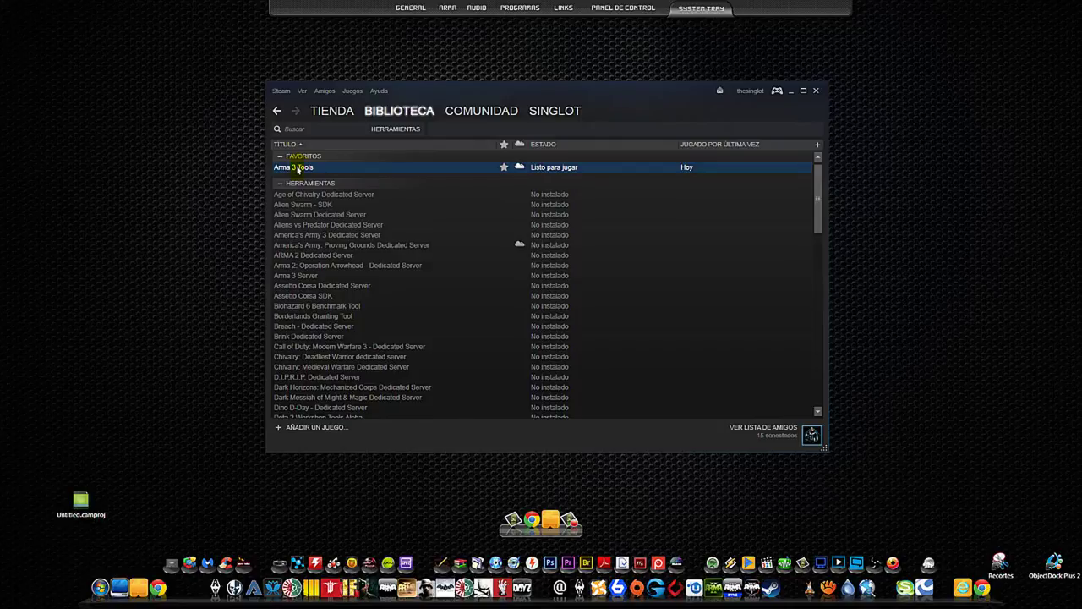
{"action": "left_click", "coordinate": [447, 32]}
{"action": "left_click", "coordinate": [362, 12]}
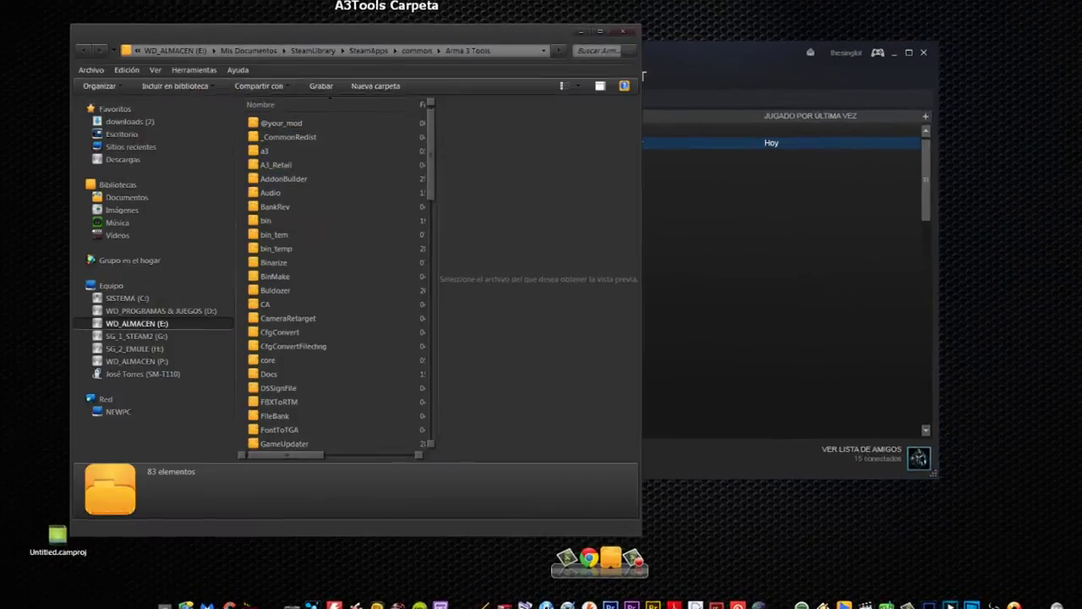
Compare the folder contents of drive WD_ALMACEN (E:) with those of drive WD_ALMACEN (P:).
{"action": "left_click", "coordinate": [126, 327]}
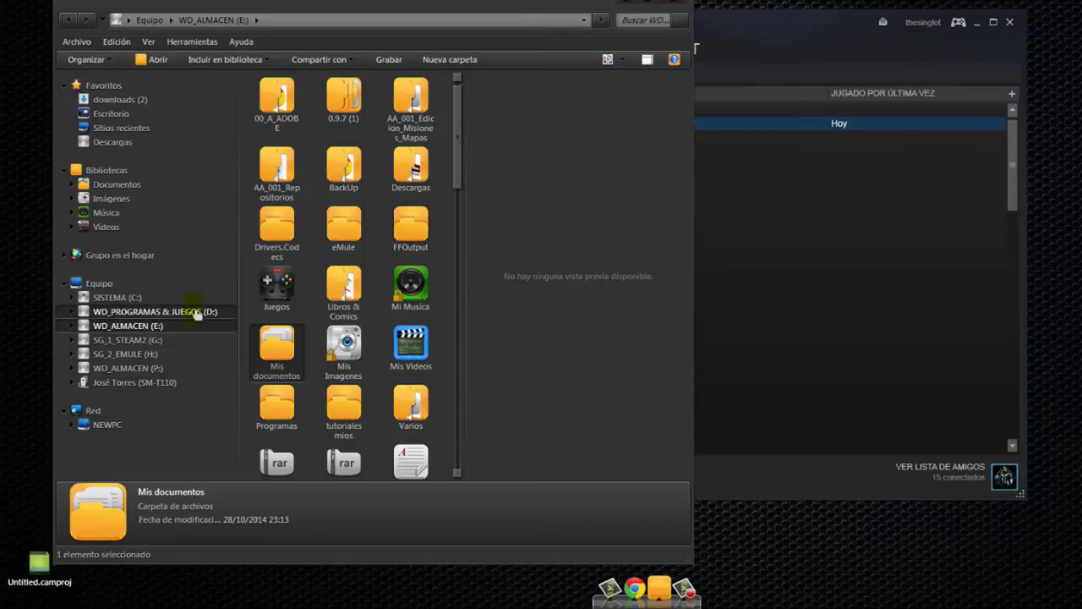
{"action": "left_click", "coordinate": [137, 371]}
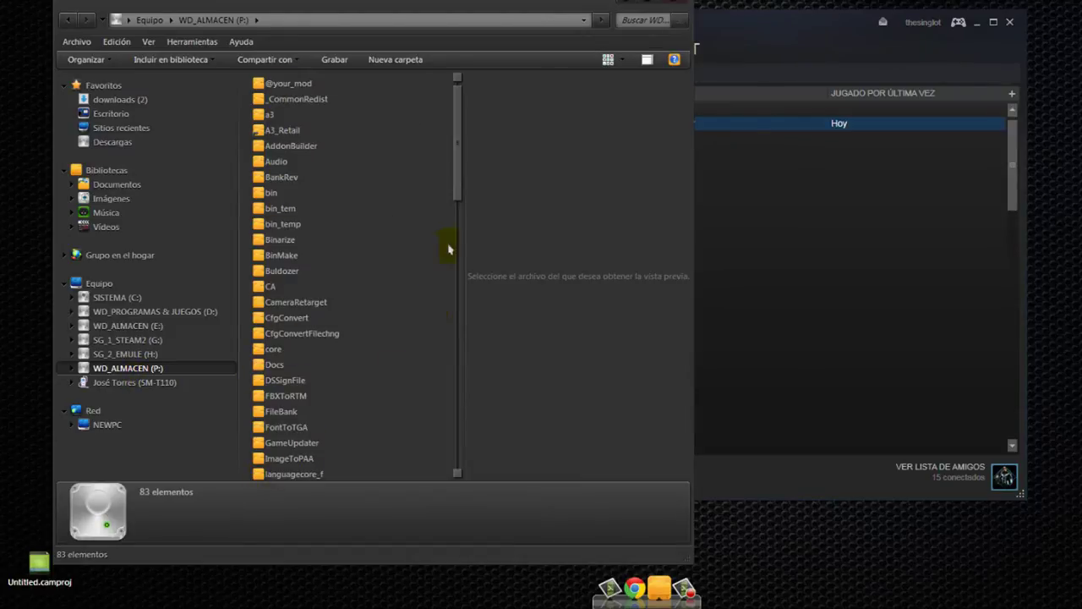
{"action": "mouse_move", "coordinate": [456, 193]}
{"action": "left_mouse_down"}
{"action": "mouse_move", "coordinate": [456, 471]}
{"action": "mouse_move", "coordinate": [455, 181]}
{"action": "left_mouse_up"}
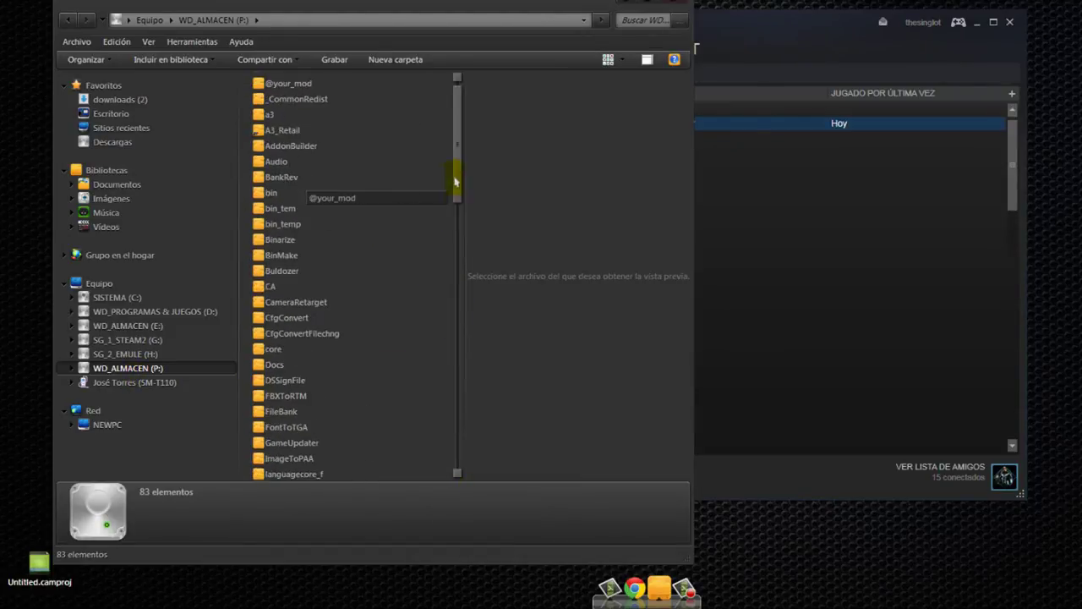
{"action": "left_click", "coordinate": [122, 330]}
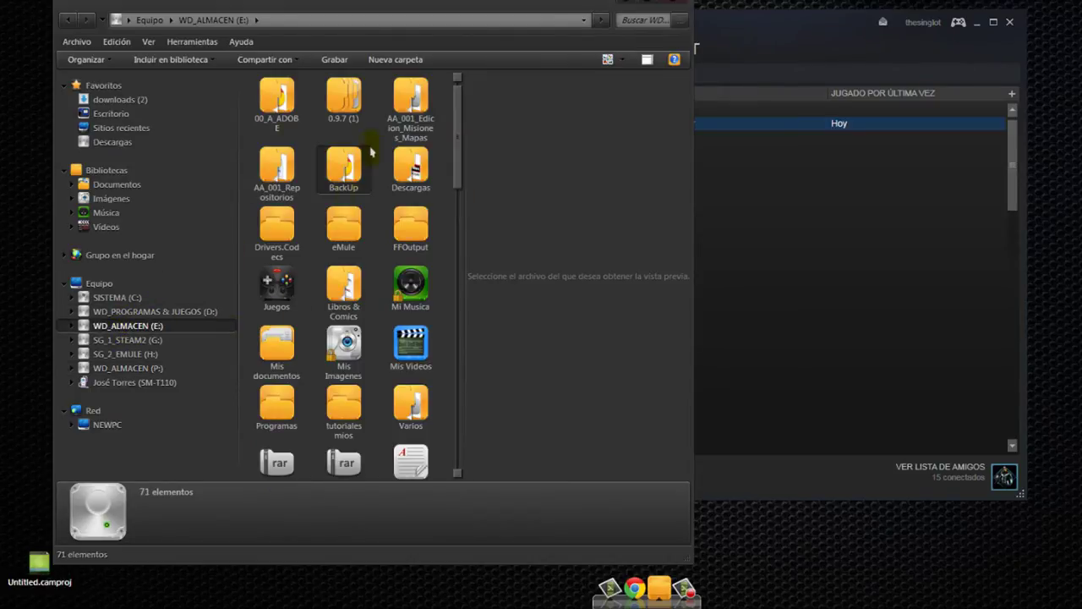
{"action": "left_click", "coordinate": [122, 370]}
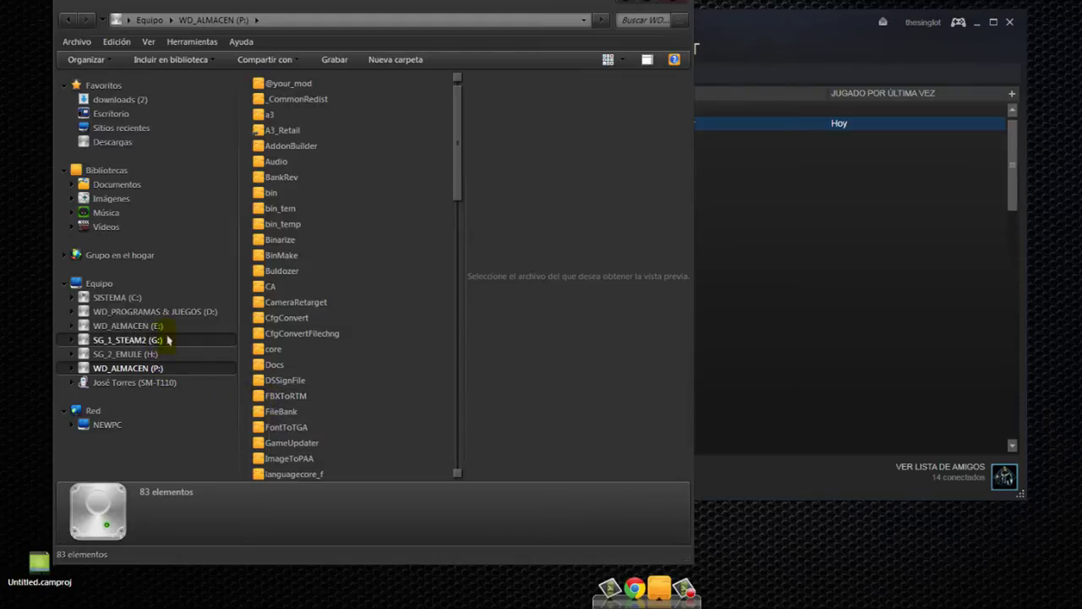
Compare the capacity of drives E: and P: in the Equipo overview, open drive P: and return to the overview.
{"action": "left_click", "coordinate": [106, 284]}
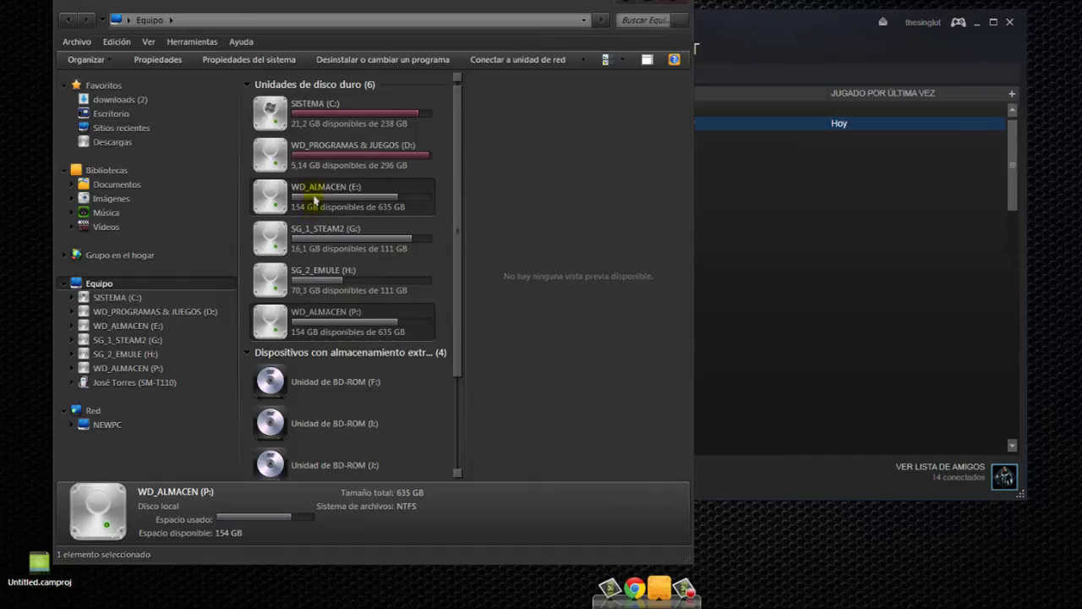
{"action": "mouse_move", "coordinate": [305, 213]}
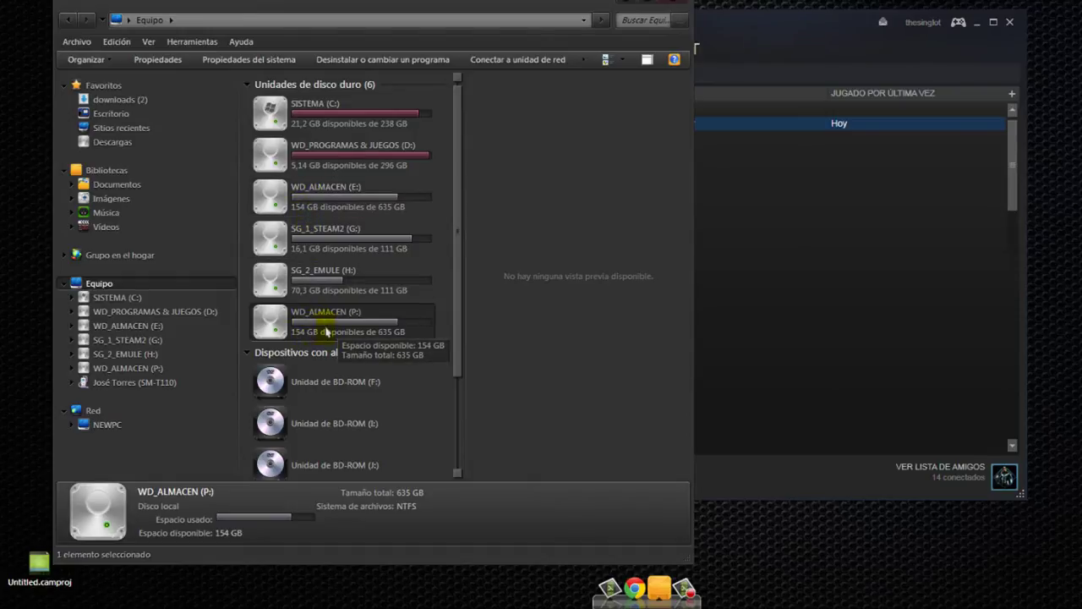
{"action": "double_click", "coordinate": [321, 330]}
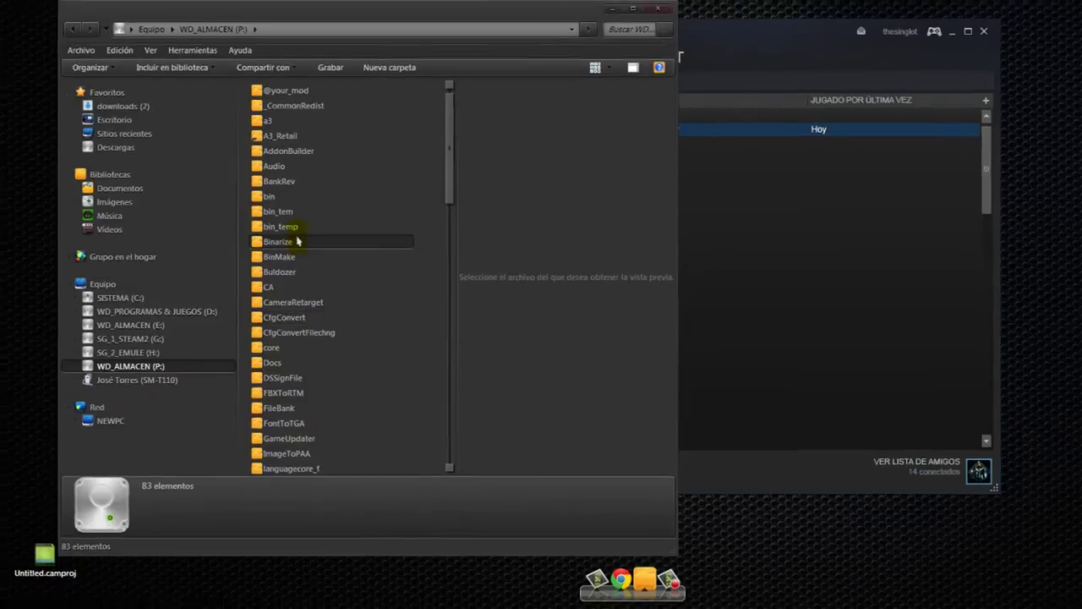
{"action": "key", "text": "BackSpace"}
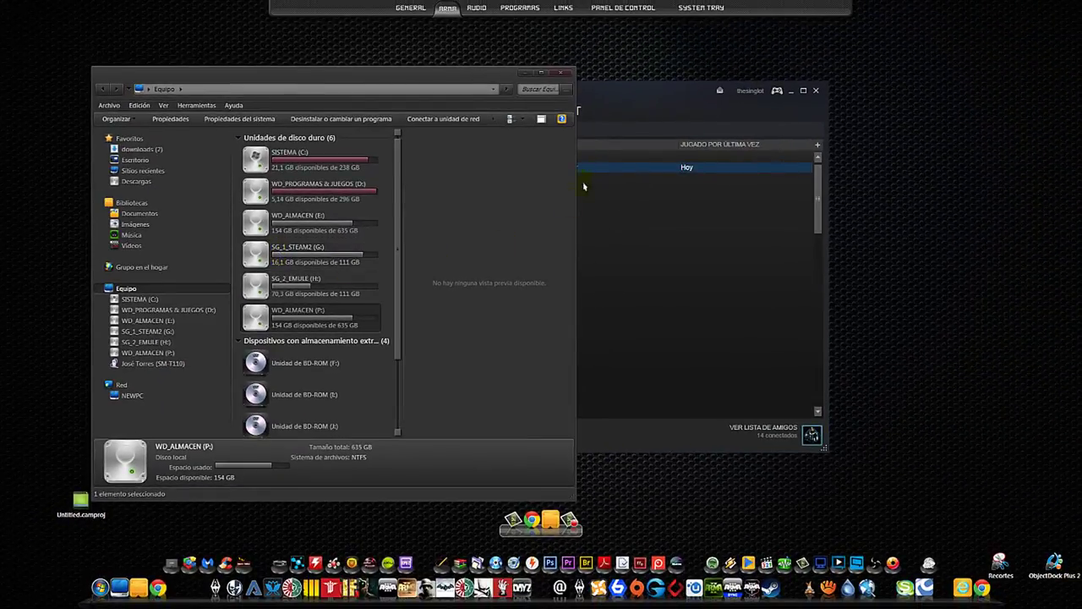
Minimize Steam and open the Mikeros_Tools folder with the DePboTools programs.
{"action": "left_click", "coordinate": [638, 110]}
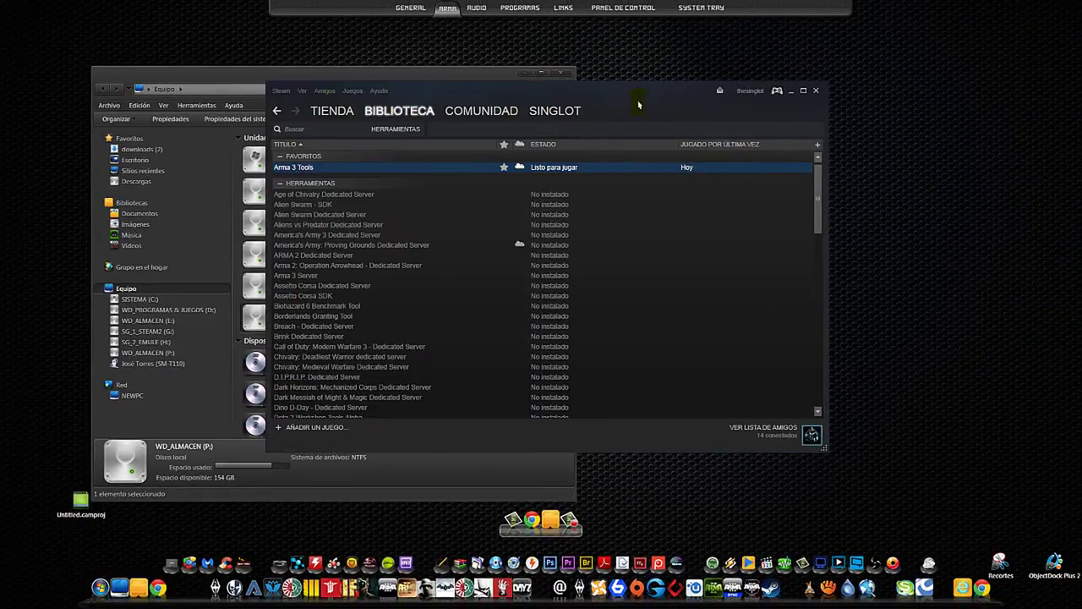
{"action": "left_click", "coordinate": [792, 91]}
{"action": "left_click", "coordinate": [726, 12]}
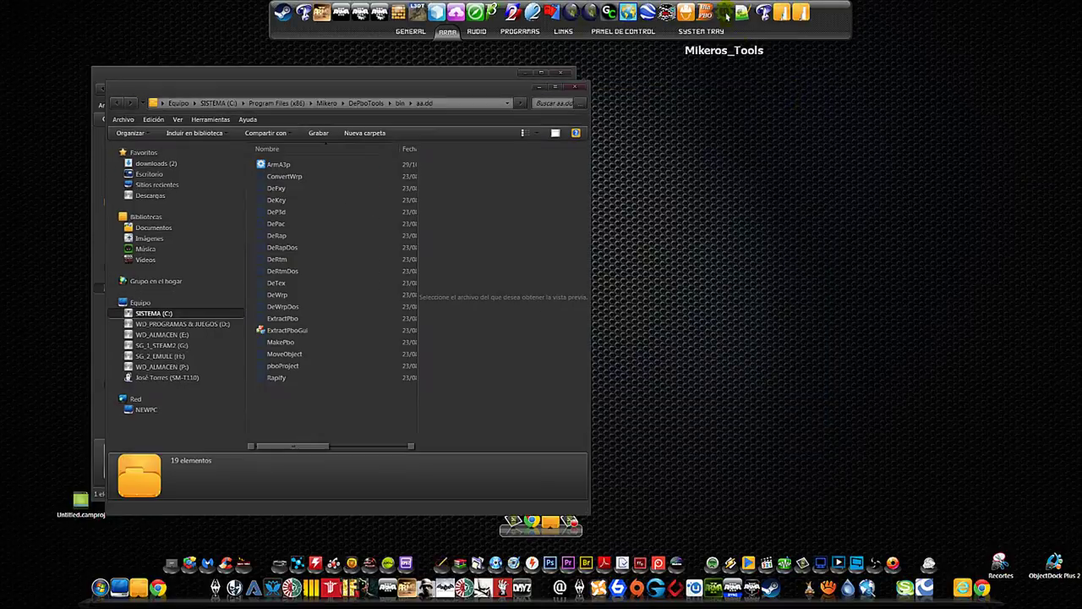
Move the tools folder window aside, close the Equipo window and run the ArmA3p shortcut.
{"action": "left_click_drag", "start_coordinate": [473, 92], "coordinate": [799, 72]}
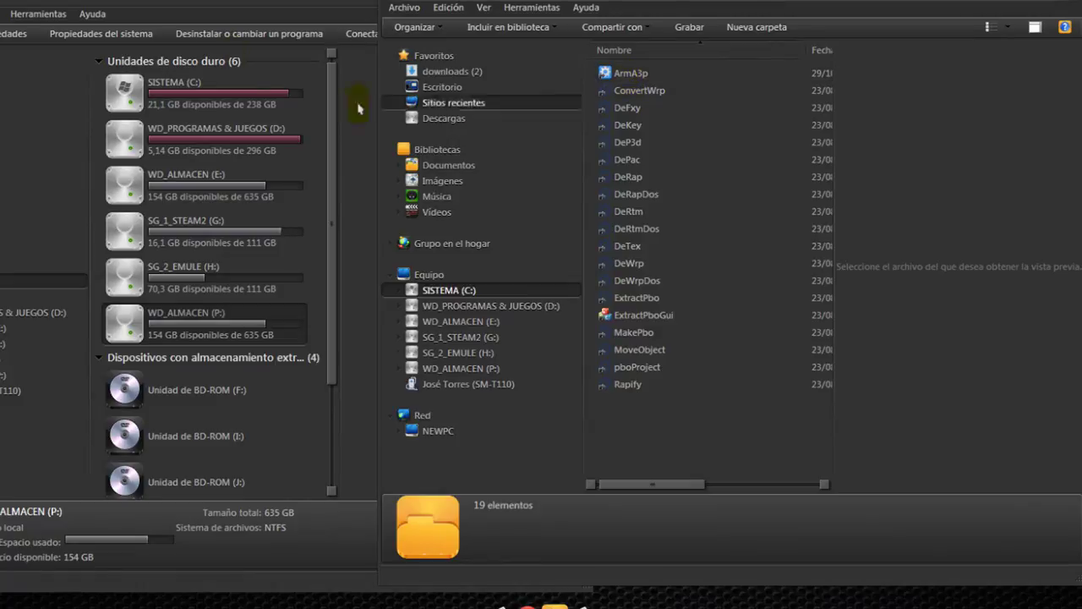
{"action": "left_click", "coordinate": [363, 10]}
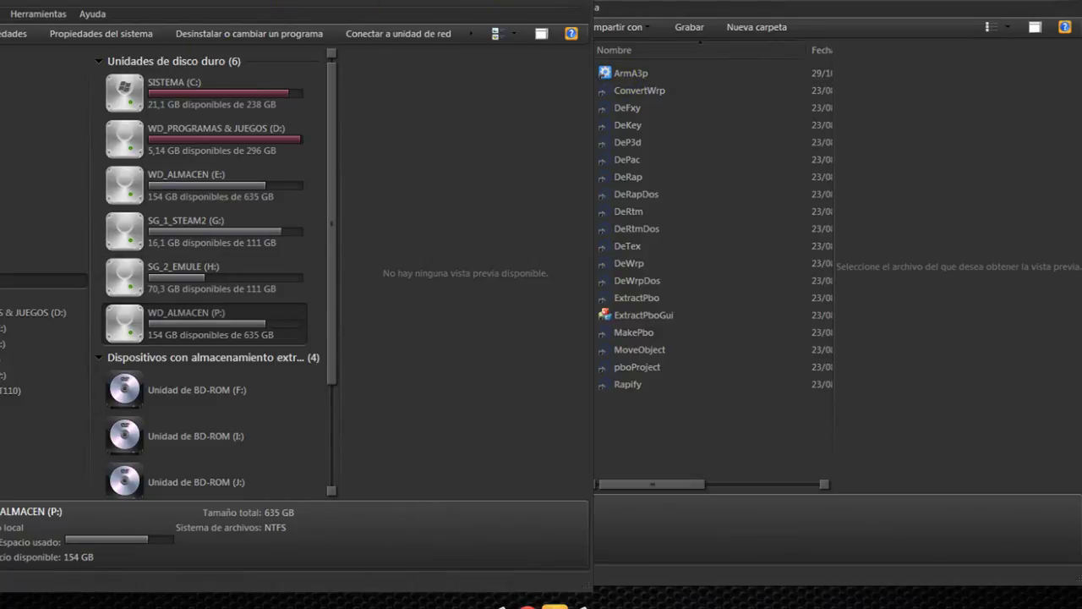
{"action": "key", "text": "alt+F4"}
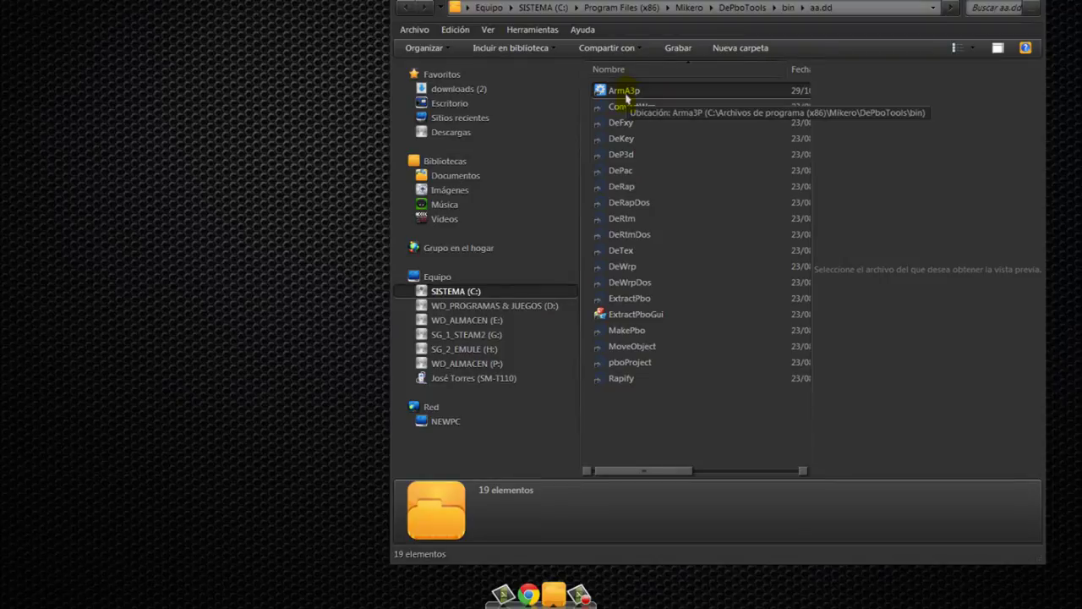
{"action": "double_click", "coordinate": [627, 99]}
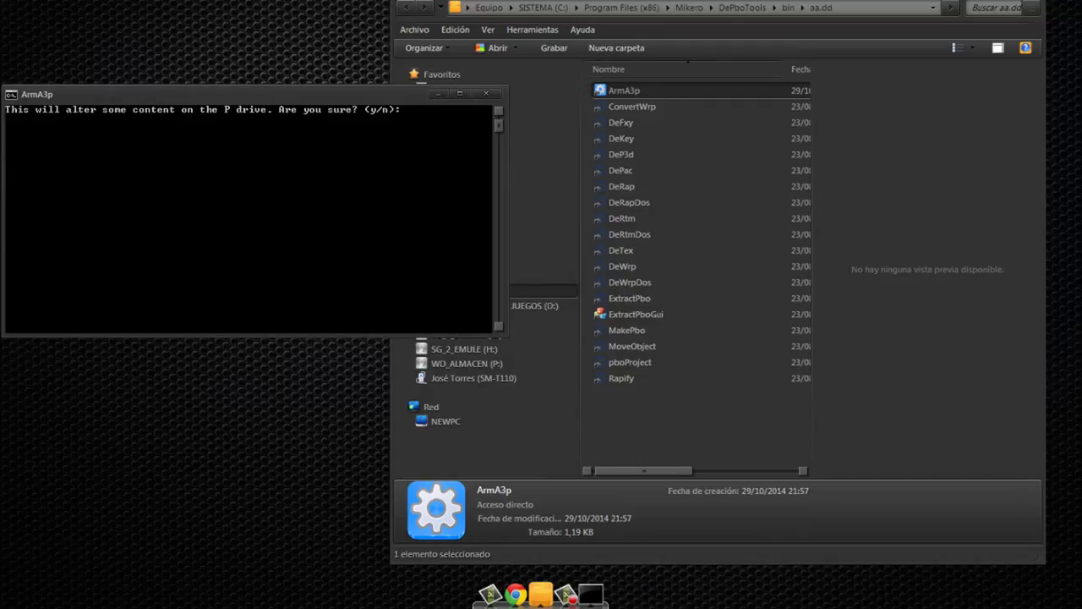
Open the Addons folder of the Arma 3 installation under SteamApps\common.
{"action": "key", "text": "alt+Tab"}
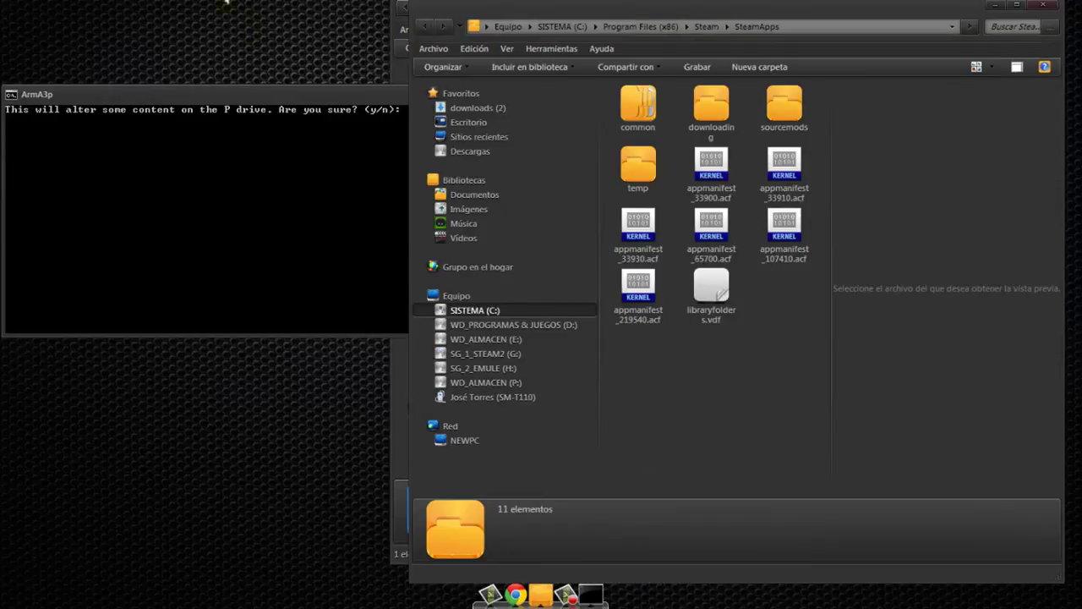
{"action": "double_click", "coordinate": [662, 108]}
{"action": "double_click", "coordinate": [797, 112]}
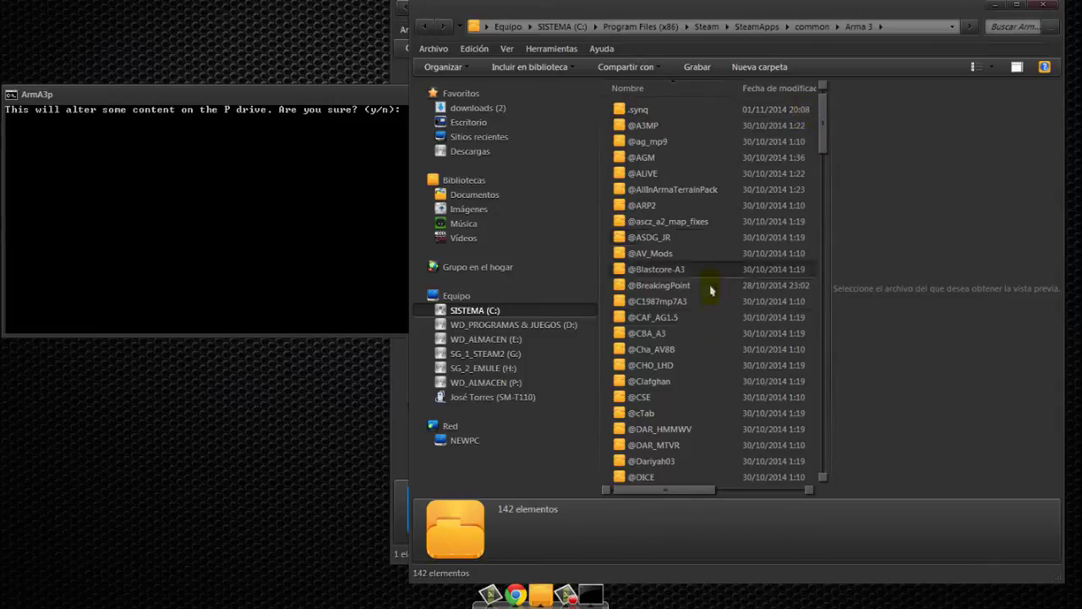
{"action": "scroll", "coordinate": [710, 290], "scroll_direction": "down", "scroll_amount": 7}
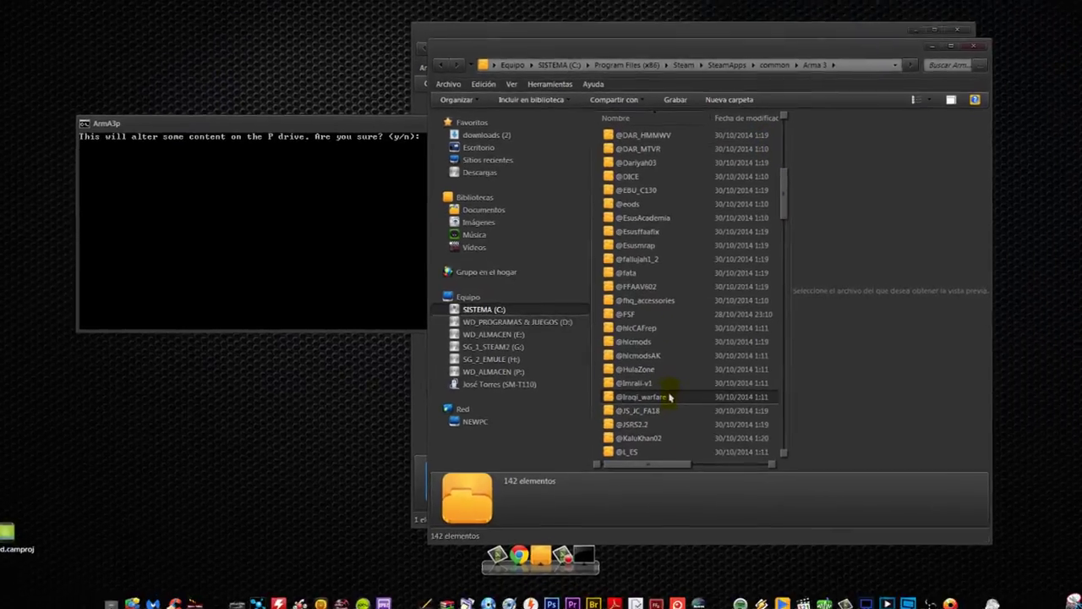
{"action": "scroll", "coordinate": [668, 396], "scroll_direction": "down", "scroll_amount": 10}
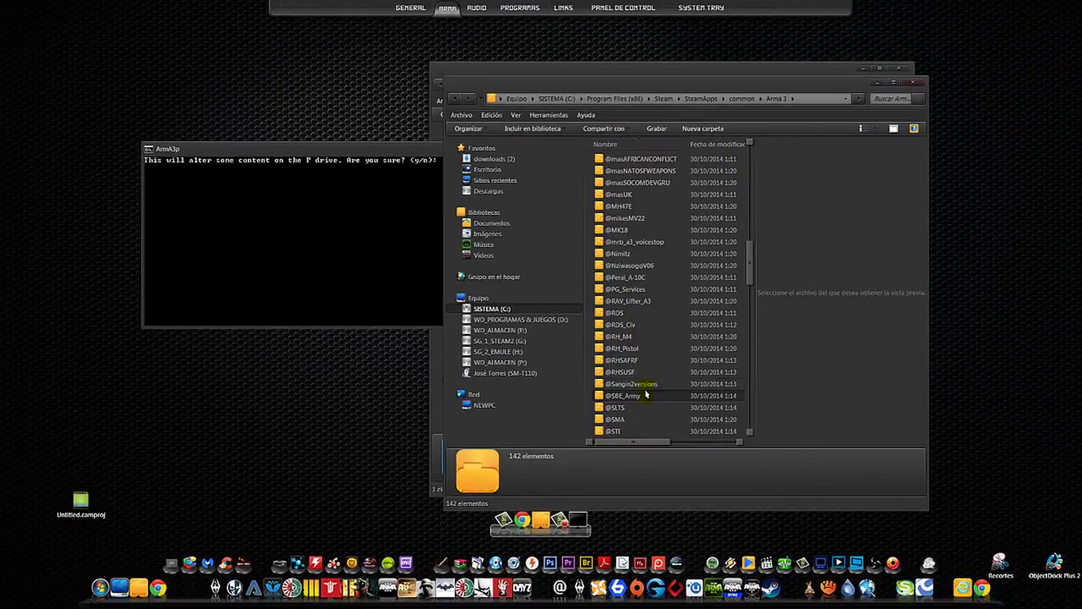
{"action": "scroll", "coordinate": [646, 395], "scroll_direction": "down", "scroll_amount": 5}
{"action": "double_click", "coordinate": [631, 385]}
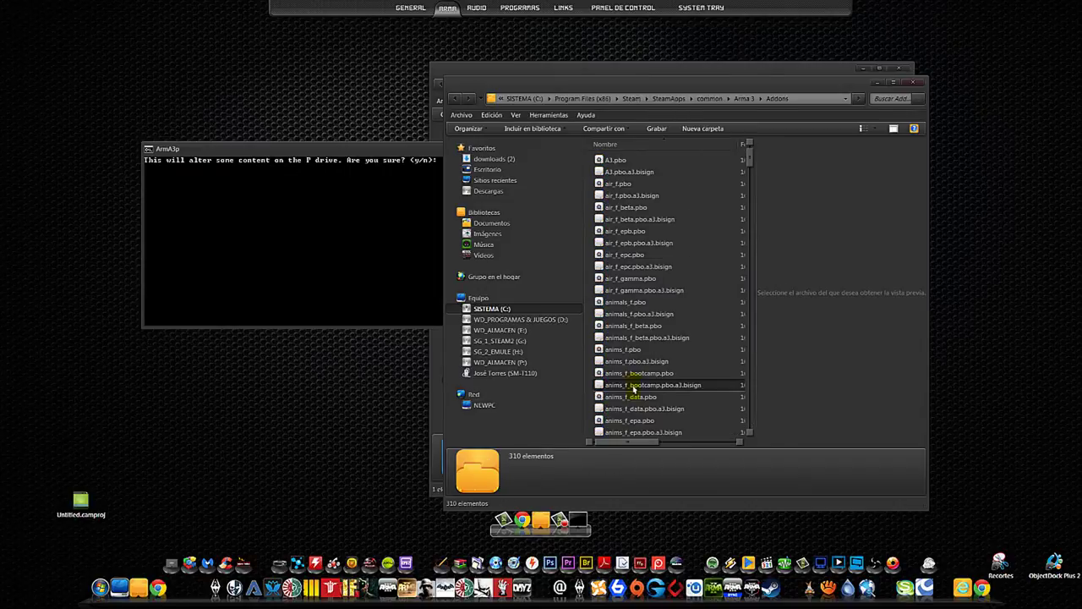
Extract A3.pbo inside the Addons folder and open the a3 subfolder of the extracted A3 folder.
{"action": "double_click", "coordinate": [616, 160]}
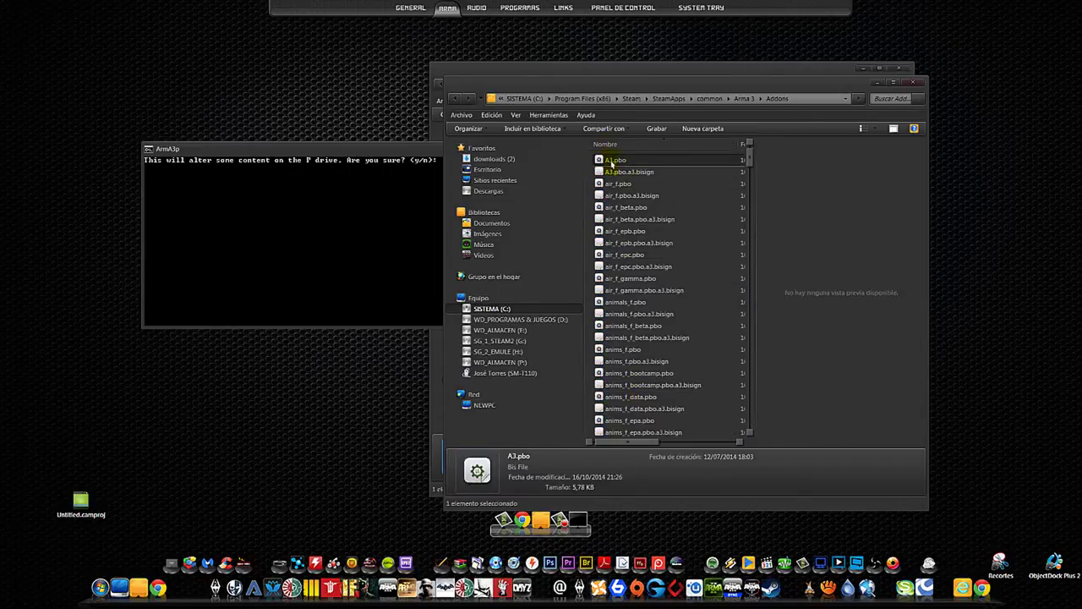
{"action": "key", "text": "Return"}
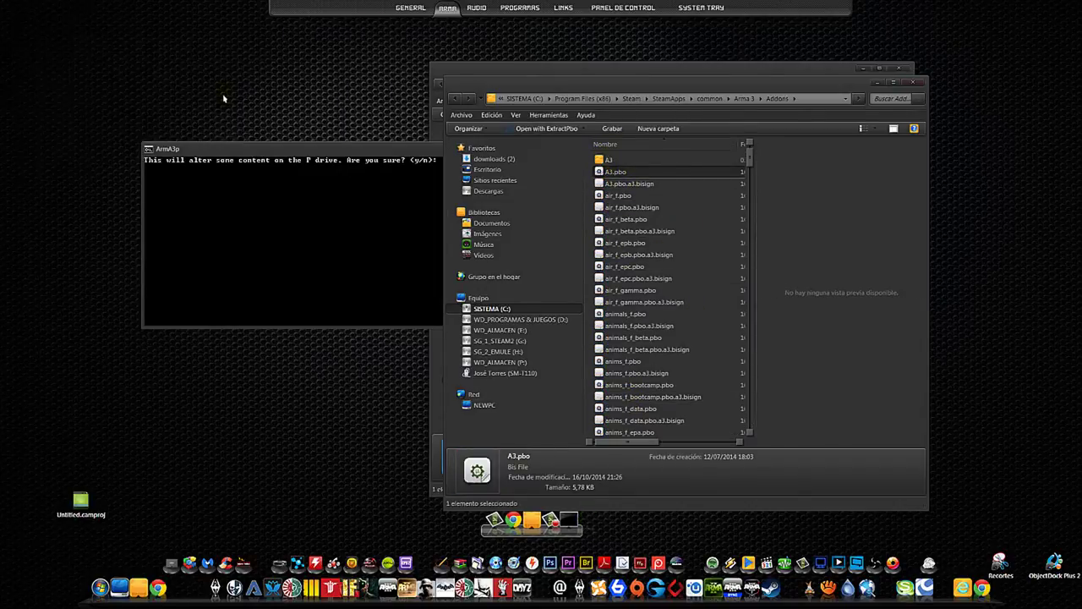
{"action": "double_click", "coordinate": [615, 159]}
{"action": "double_click", "coordinate": [614, 160]}
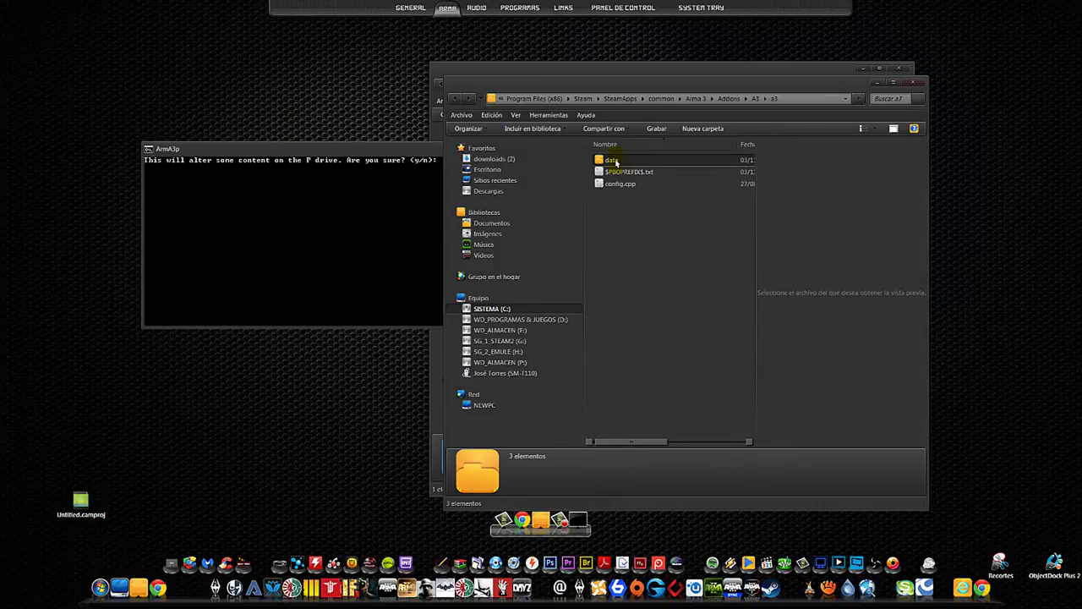
View the a3 folder on drive P: for comparison and return to the Arma 3 Addons folder.
{"action": "left_click", "coordinate": [494, 363]}
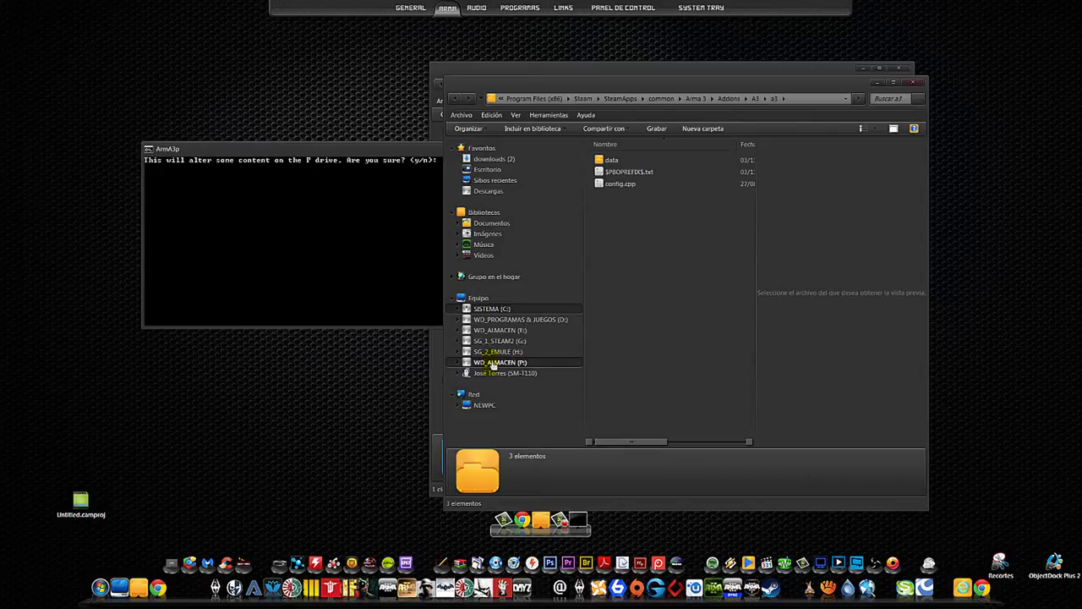
{"action": "double_click", "coordinate": [607, 171]}
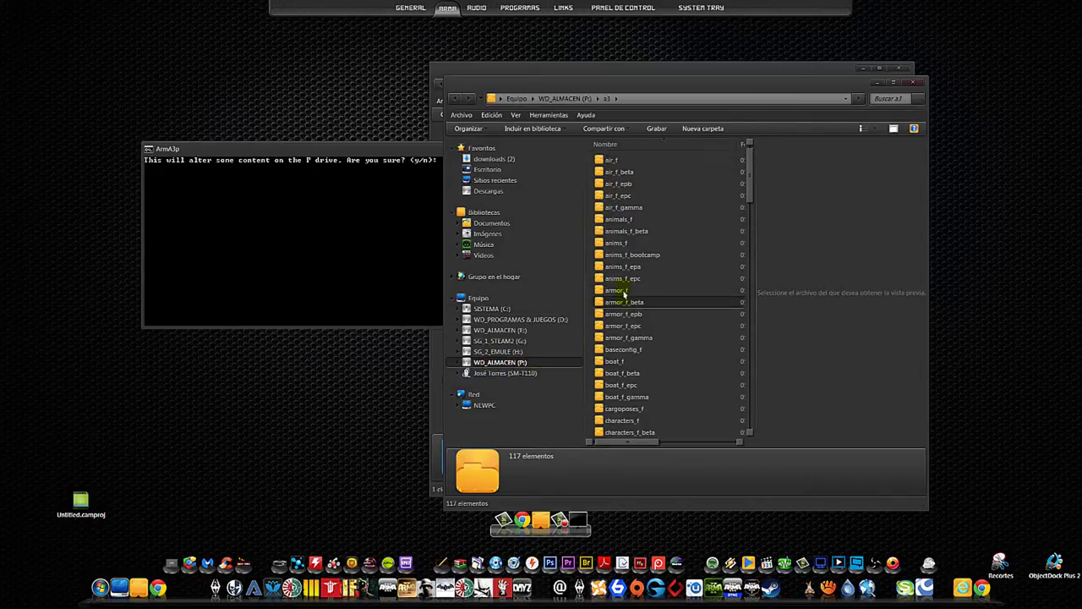
{"action": "key", "text": "alt+Left"}
{"action": "key", "text": "alt+Left"}
{"action": "key", "text": "alt+Up"}
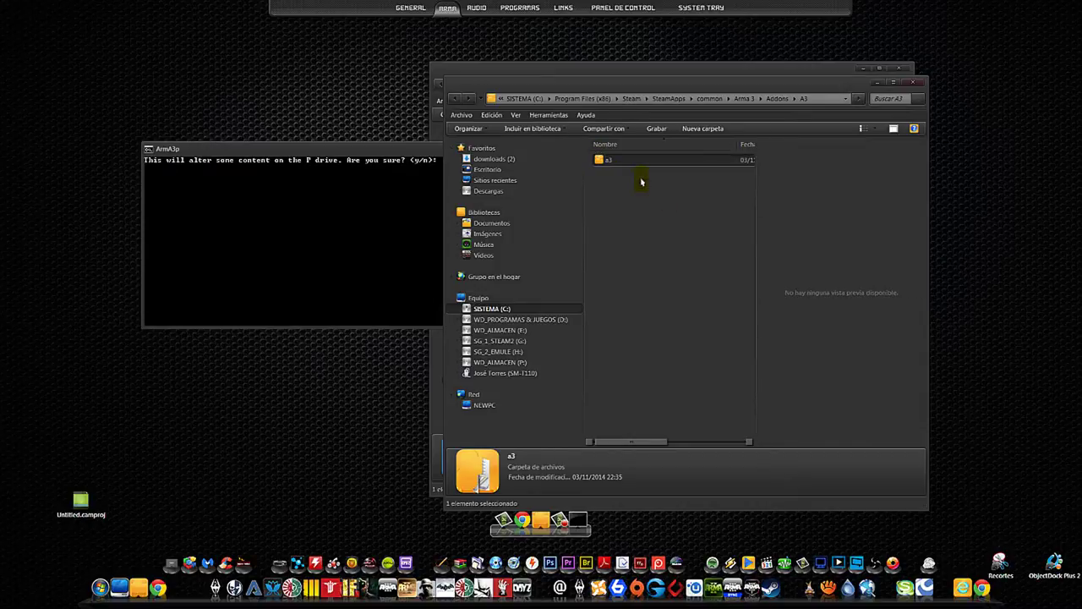
{"action": "key", "text": "alt+Up"}
Permanently delete the extracted A3 folder from the Arma 3 Addons folder.
{"action": "right_click", "coordinate": [608, 161]}
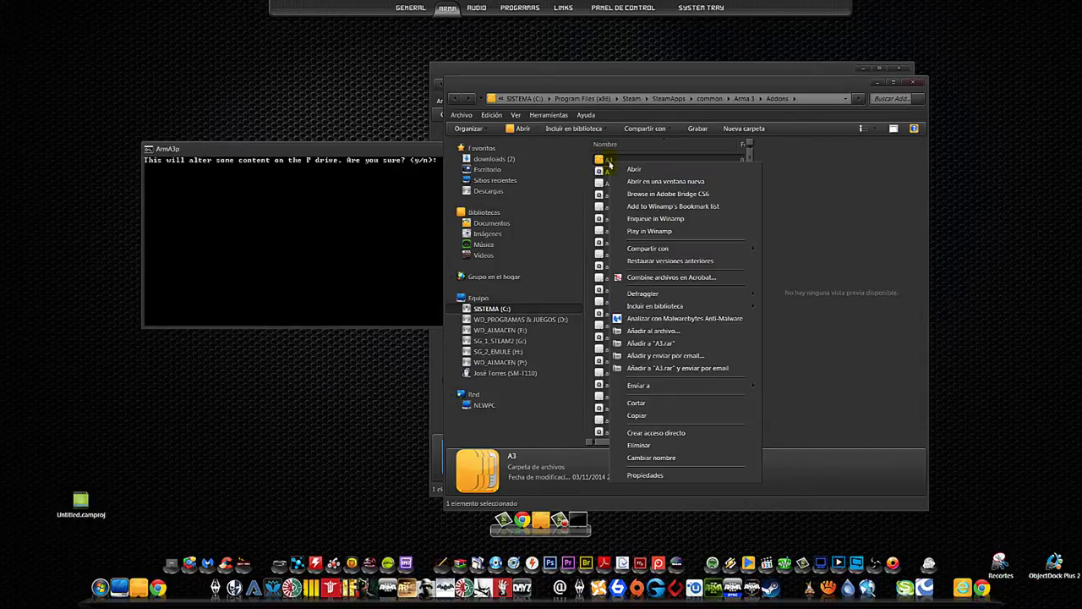
{"action": "left_click", "coordinate": [650, 446]}
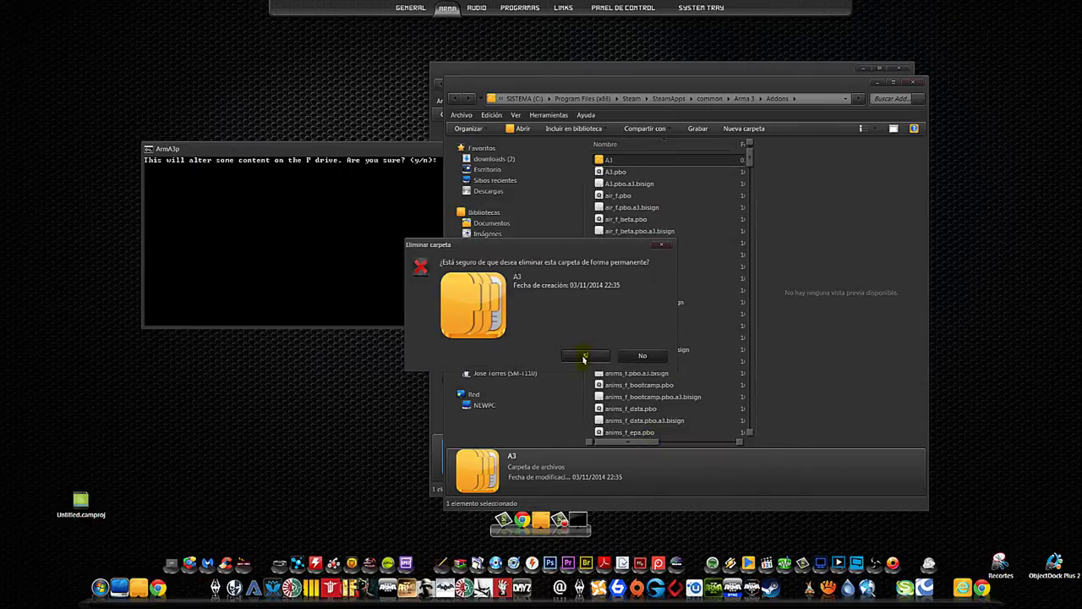
{"action": "left_click", "coordinate": [584, 356]}
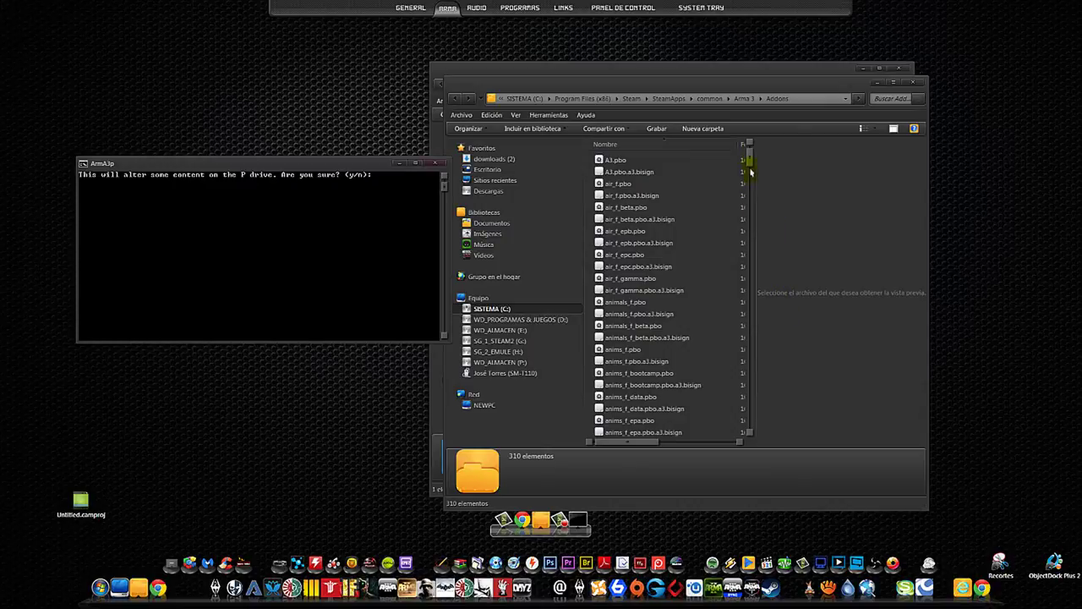
Look through the pbo files in Addons, then rearrange the windows to show the ArmA3p console and the tools folder.
{"action": "left_click_drag", "start_coordinate": [750, 172], "coordinate": [756, 208]}
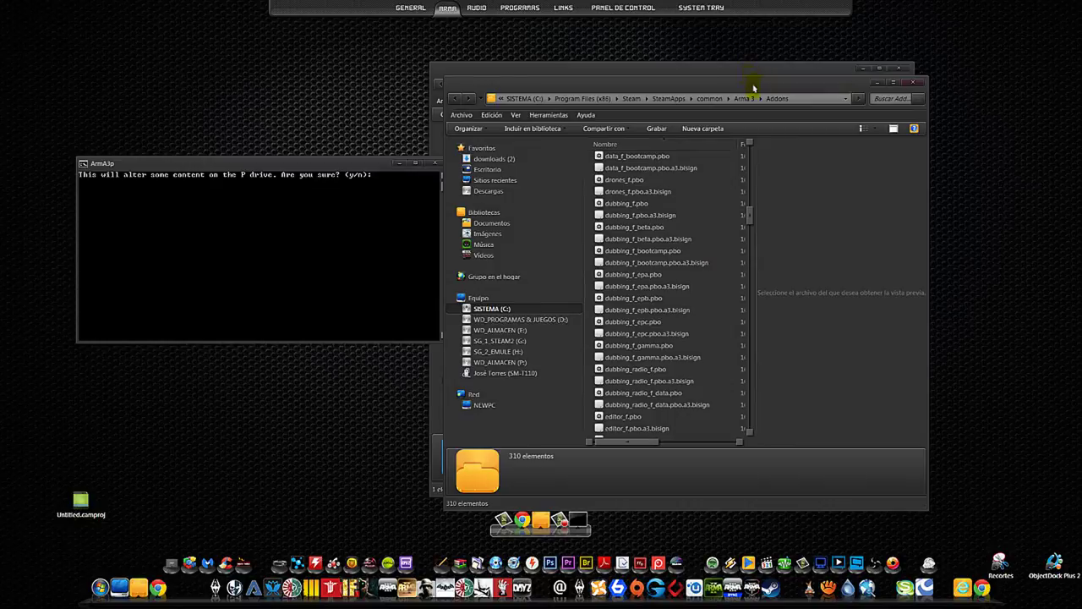
{"action": "left_click_drag", "start_coordinate": [749, 81], "coordinate": [848, 121]}
{"action": "left_click_drag", "start_coordinate": [794, 77], "coordinate": [768, 66]}
{"action": "left_click", "coordinate": [319, 164]}
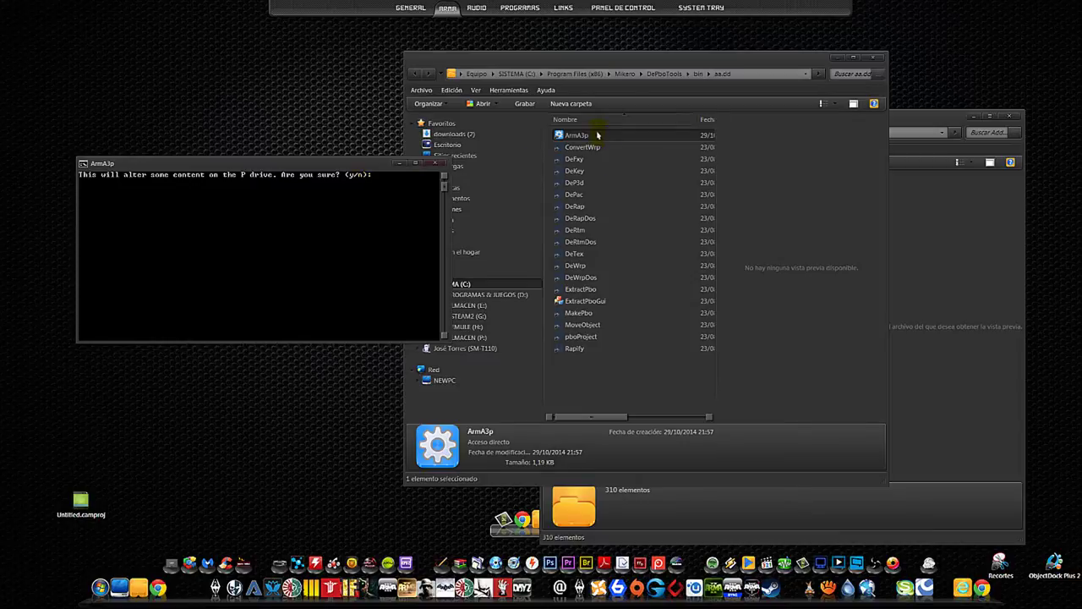
Close the DePboTools and Addons folder windows and open the SteamApps folder.
{"action": "left_click", "coordinate": [875, 58]}
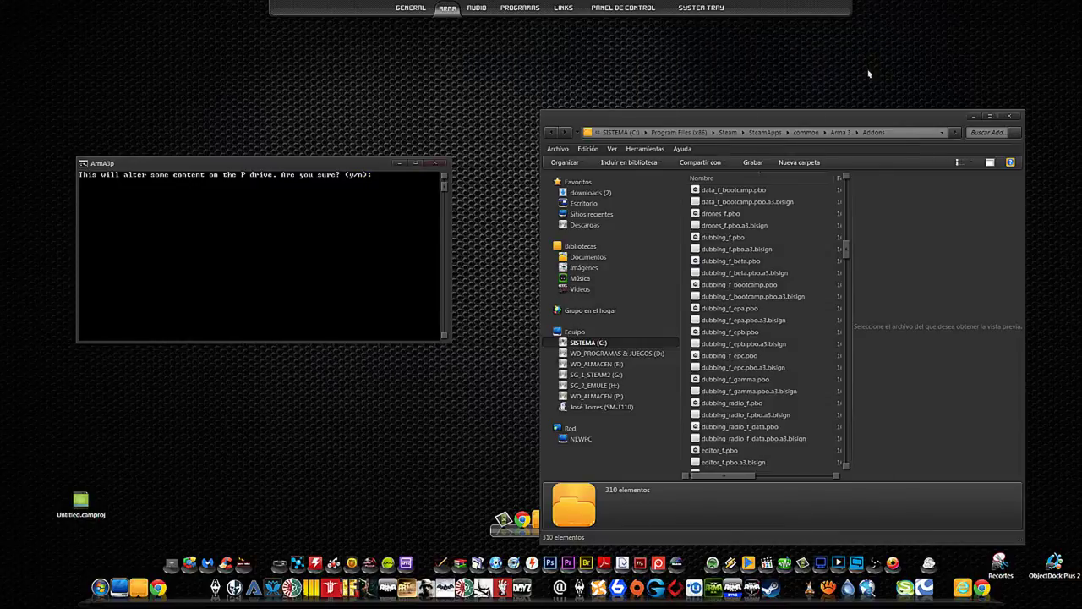
{"action": "left_click", "coordinate": [1012, 116]}
{"action": "mouse_move", "coordinate": [381, 17]}
{"action": "left_click", "coordinate": [284, 13]}
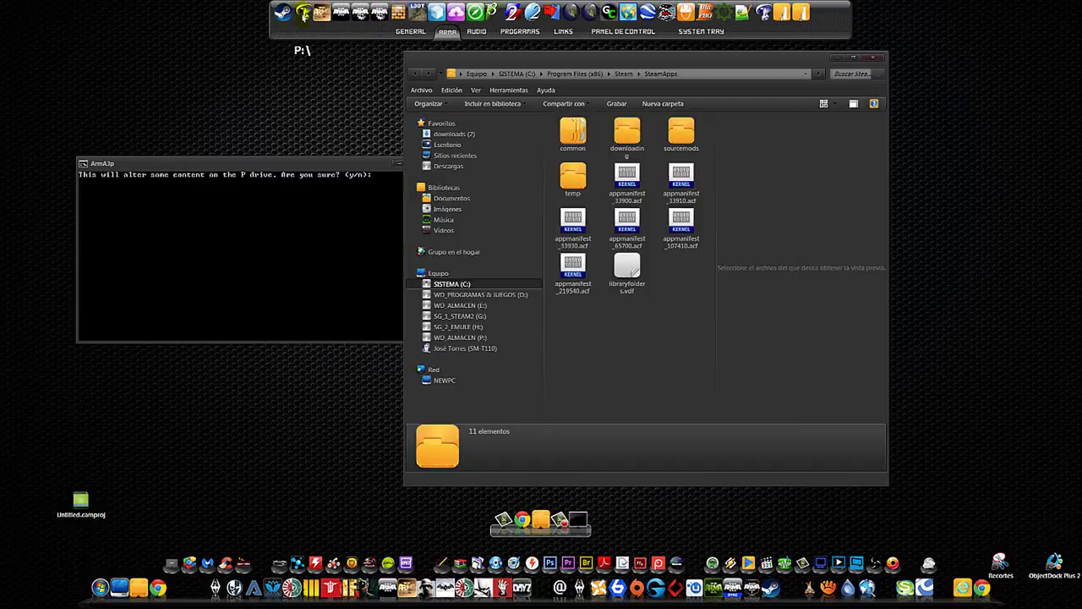
Open drive P:, look inside its sing folder and return to the drive's root.
{"action": "left_click", "coordinate": [302, 12]}
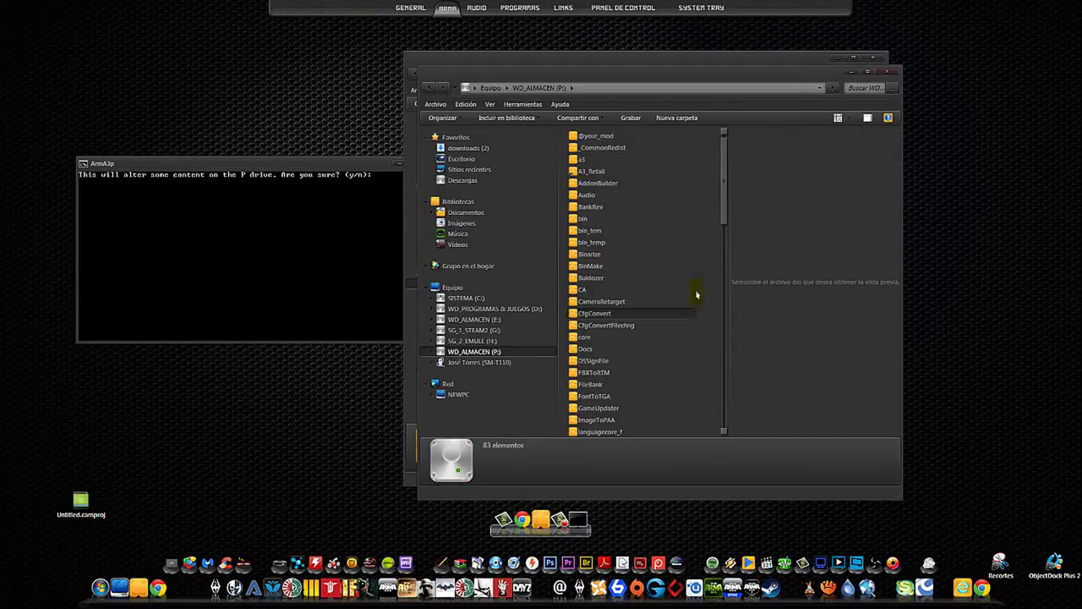
{"action": "left_click_drag", "start_coordinate": [727, 217], "coordinate": [724, 279]}
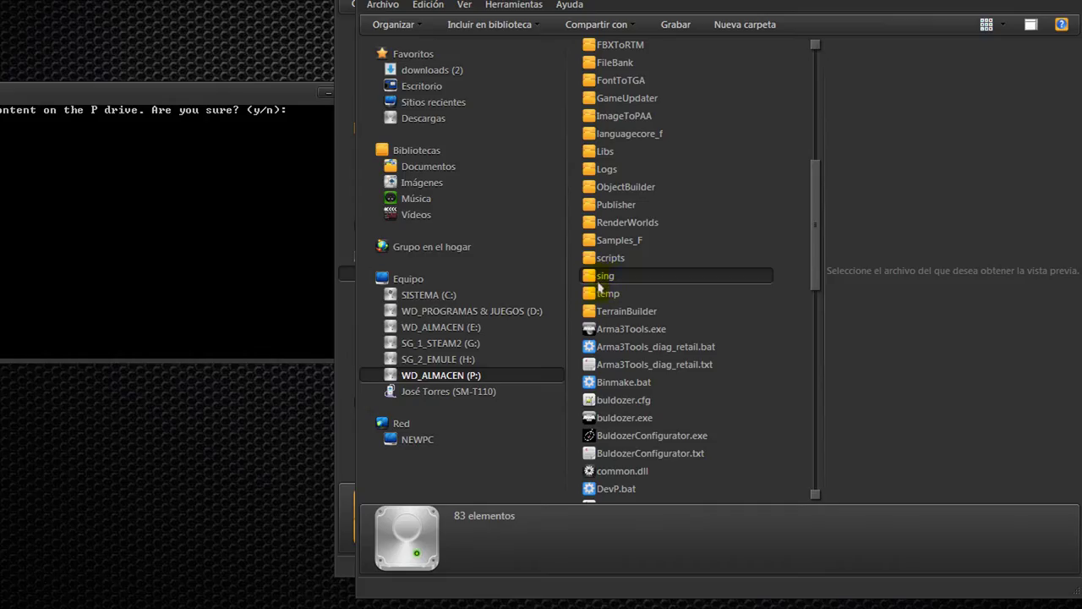
{"action": "mouse_move", "coordinate": [607, 283]}
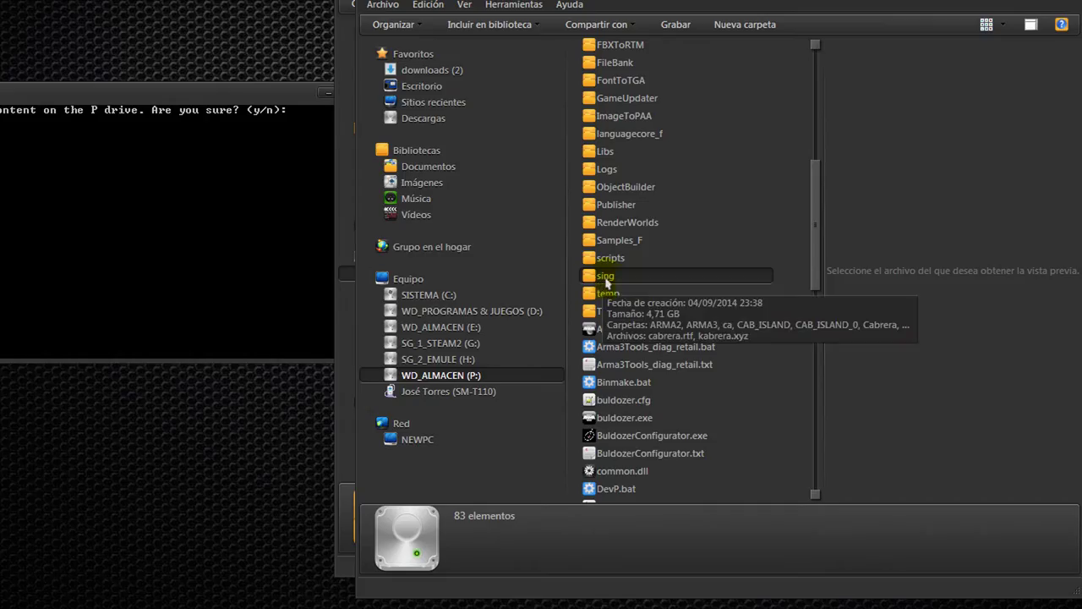
{"action": "double_click", "coordinate": [607, 283]}
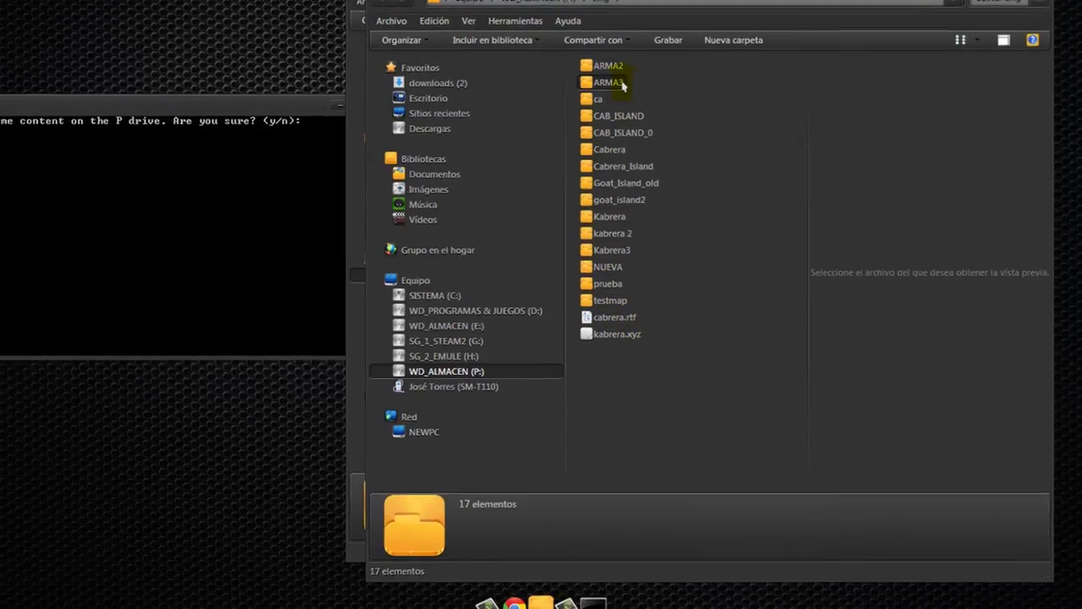
{"action": "key", "text": "BackSpace"}
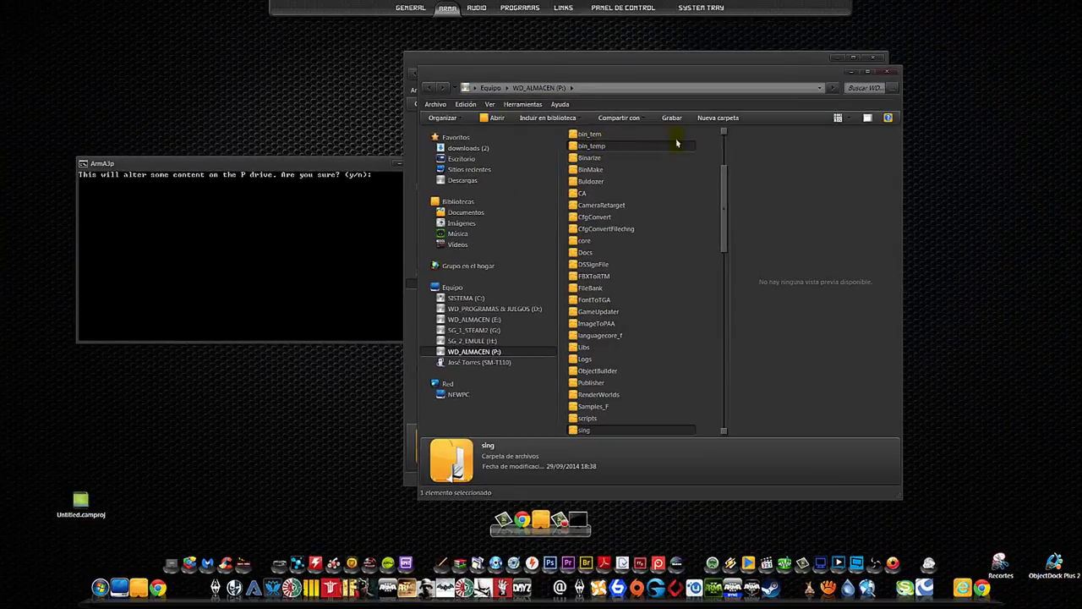
Arrange the SteamApps folder window and the drive P: window side by side.
{"action": "left_click_drag", "start_coordinate": [652, 81], "coordinate": [741, 104]}
{"action": "left_click_drag", "start_coordinate": [708, 65], "coordinate": [617, 76]}
{"action": "left_click", "coordinate": [269, 171]}
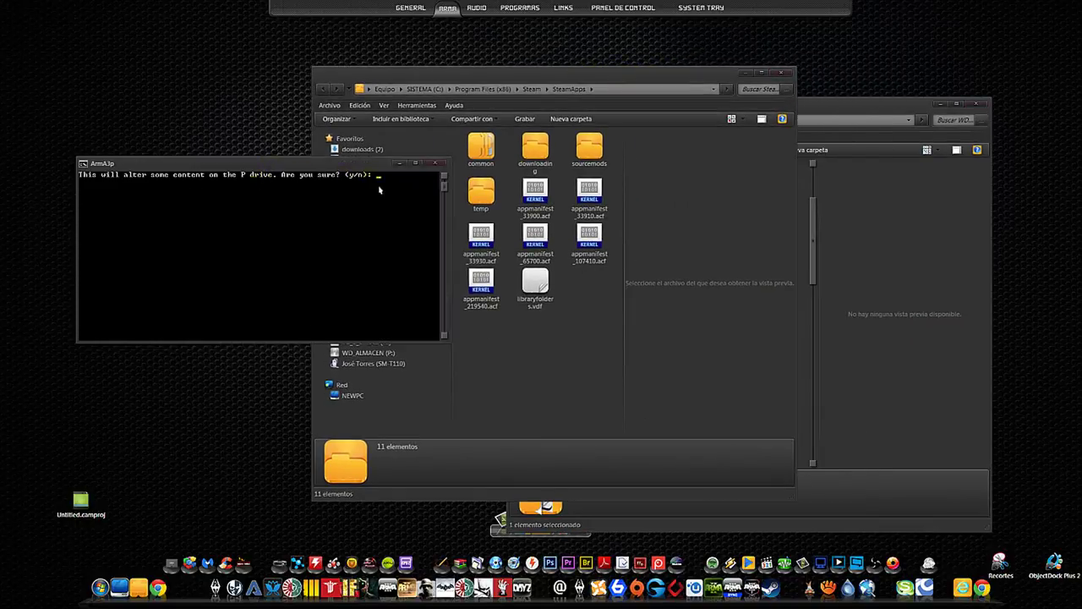
{"action": "left_click_drag", "start_coordinate": [574, 79], "coordinate": [471, 76]}
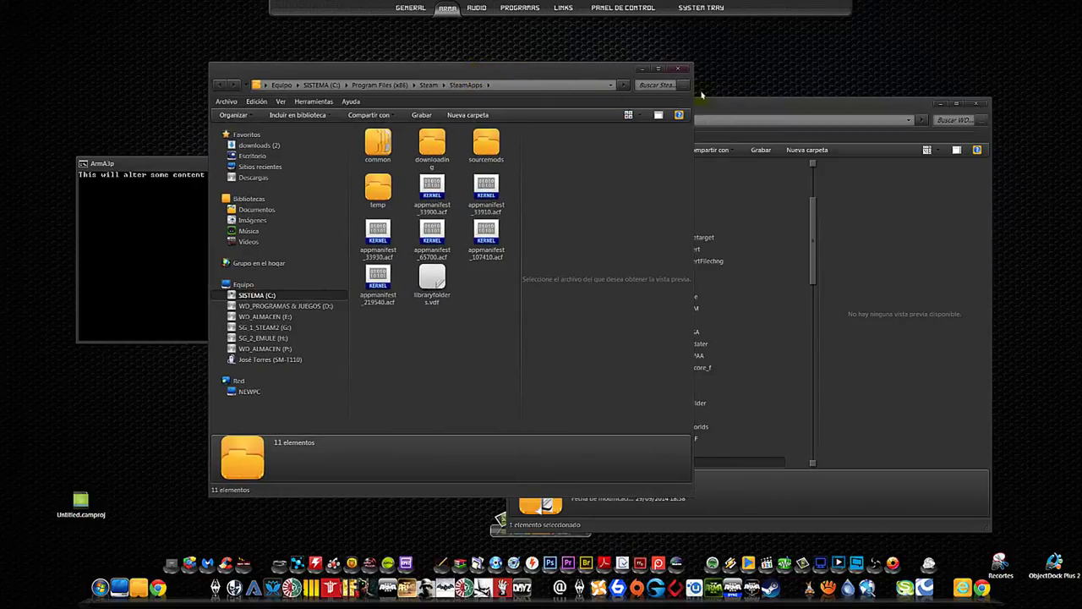
{"action": "left_click_drag", "start_coordinate": [749, 109], "coordinate": [778, 79]}
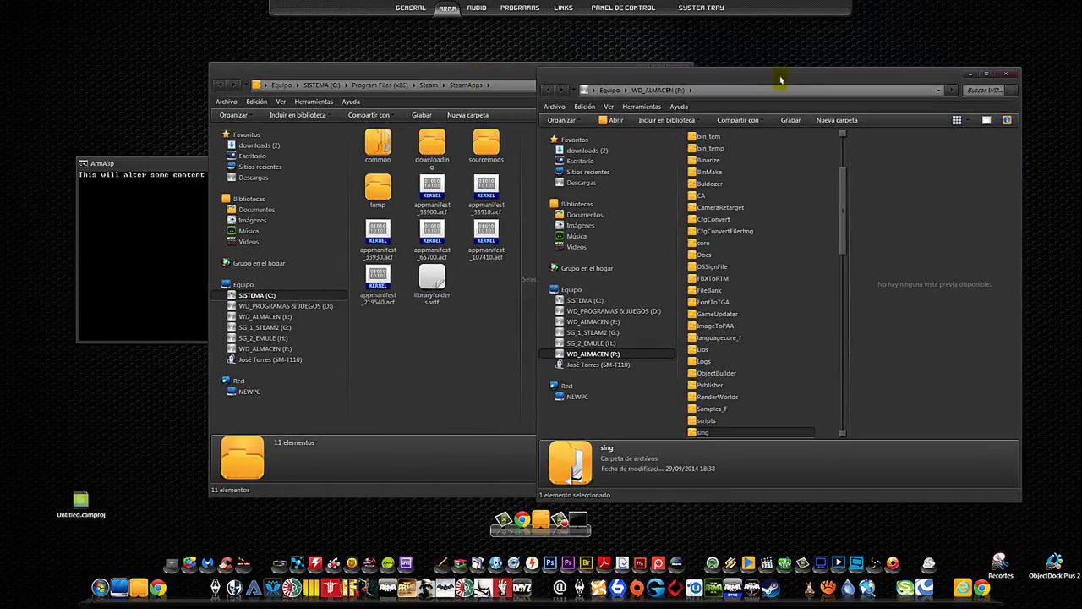
{"action": "left_click", "coordinate": [487, 75]}
{"action": "left_click_drag", "start_coordinate": [487, 74], "coordinate": [355, 80]}
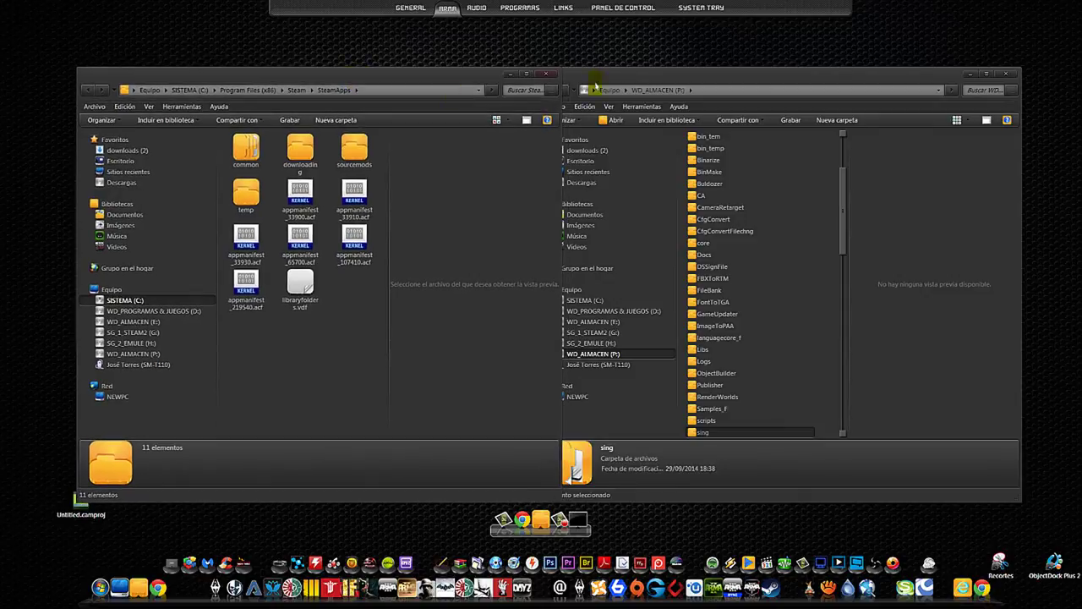
{"action": "left_click_drag", "start_coordinate": [635, 79], "coordinate": [637, 76]}
Launch Arma 3 Tools and clear the SteamApps, drive P: and ArmA3p windows away from it.
{"action": "mouse_move", "coordinate": [389, 10]}
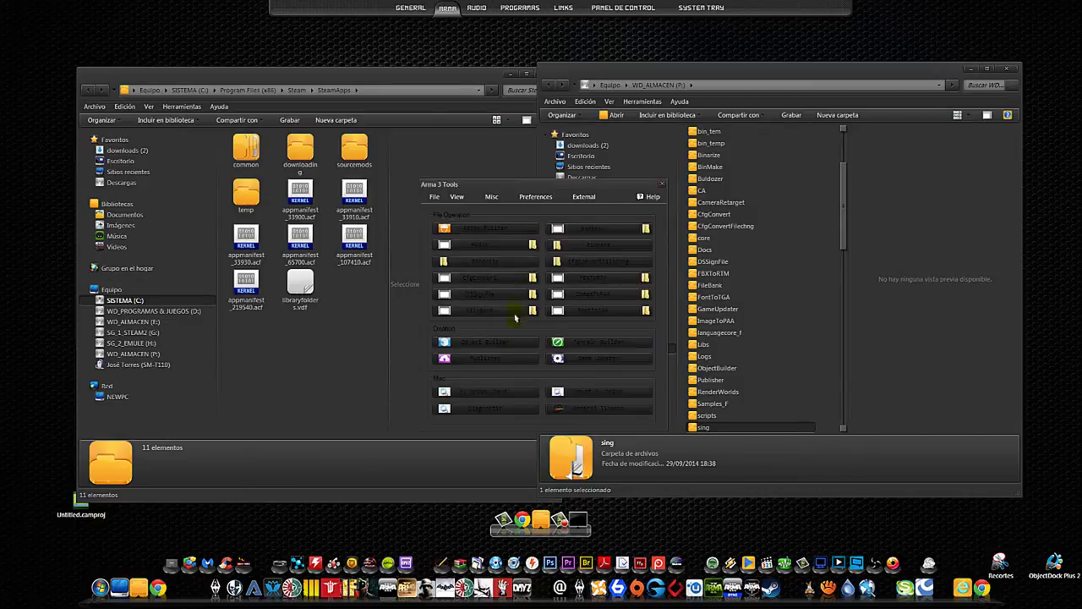
{"action": "left_click", "coordinate": [512, 75]}
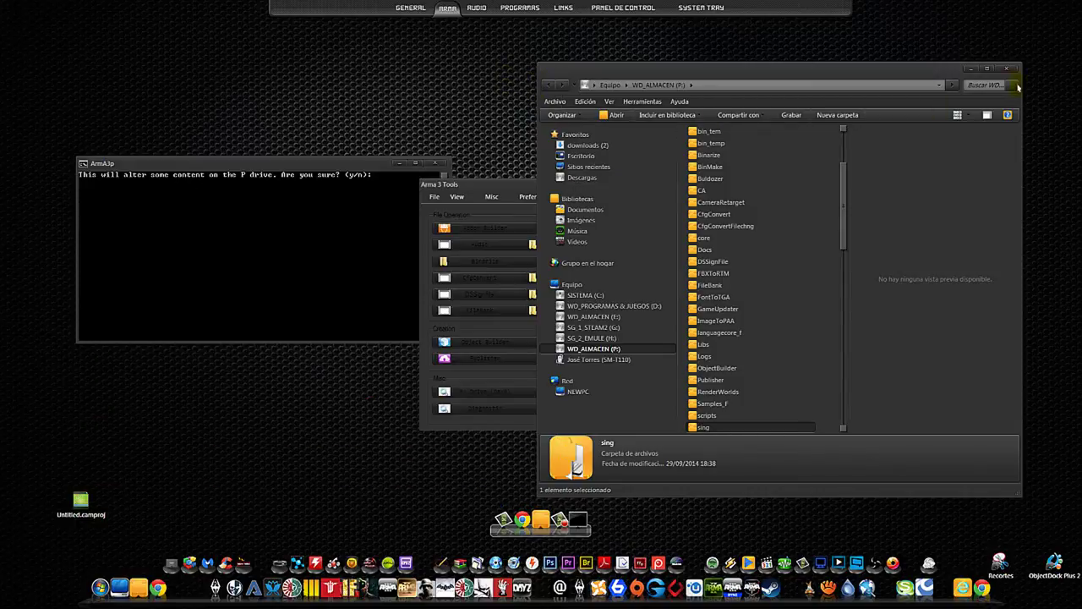
{"action": "left_click", "coordinate": [970, 69]}
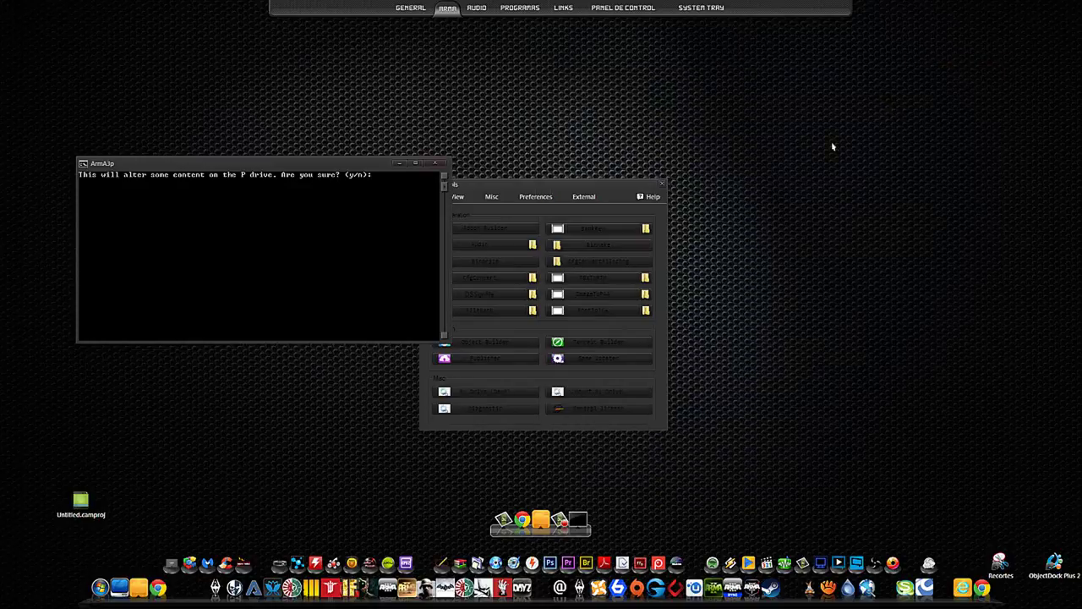
{"action": "left_click", "coordinate": [438, 164]}
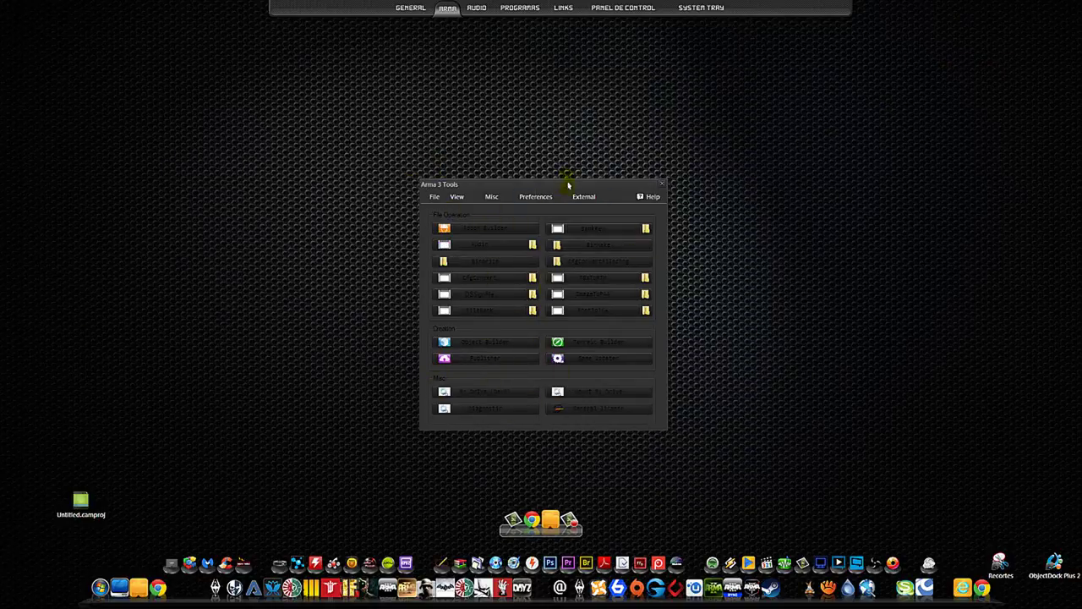
Move the Arma 3 Tools window aside to free the desktop.
{"action": "left_click_drag", "start_coordinate": [581, 188], "coordinate": [389, 163]}
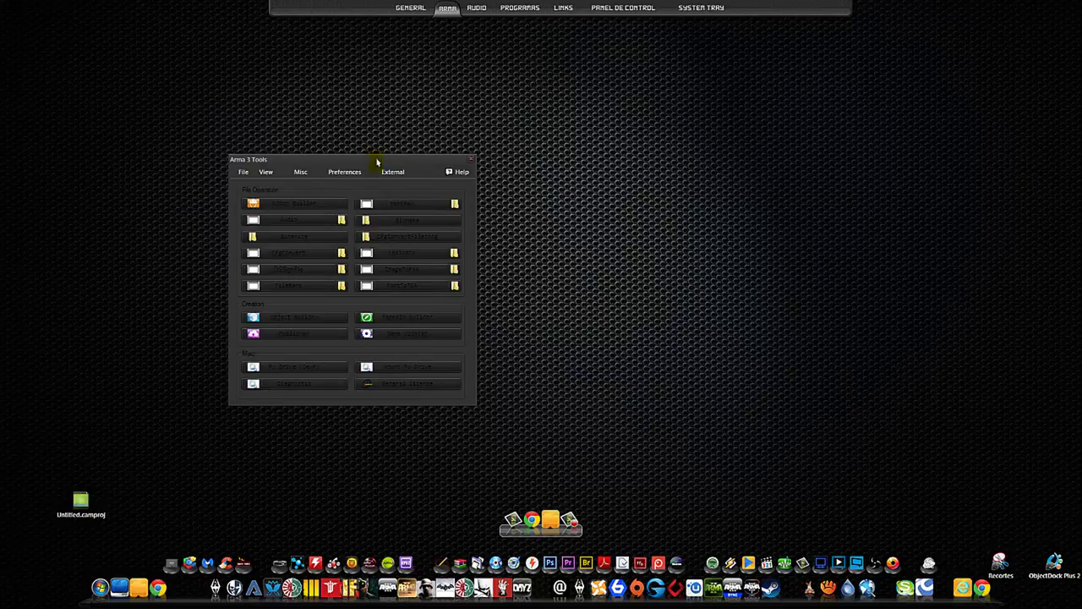
{"action": "left_click_drag", "start_coordinate": [375, 162], "coordinate": [374, 138]}
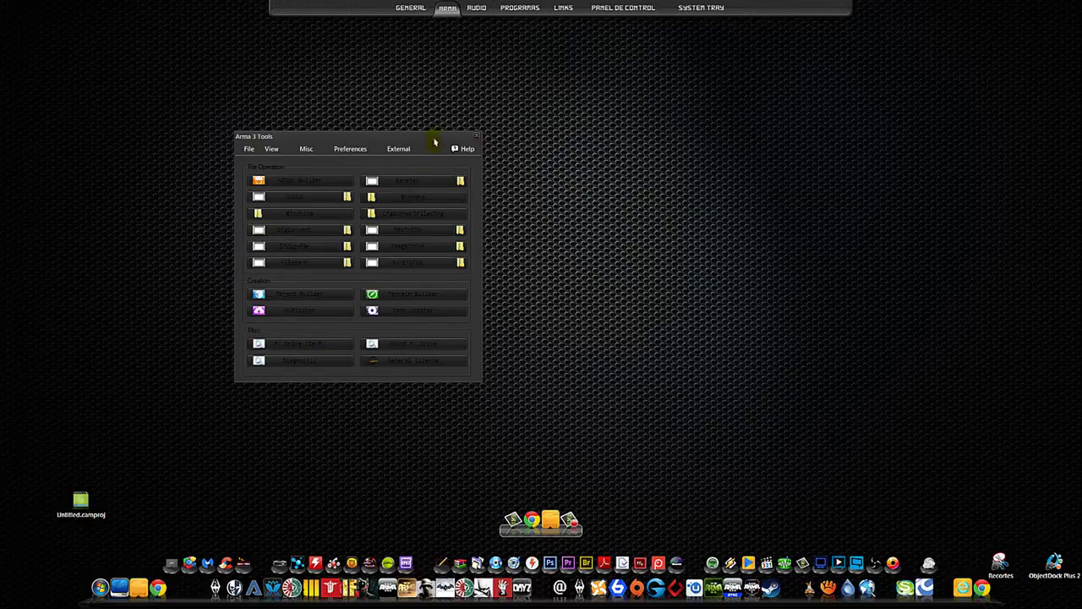
{"action": "left_click_drag", "start_coordinate": [434, 142], "coordinate": [234, 230]}
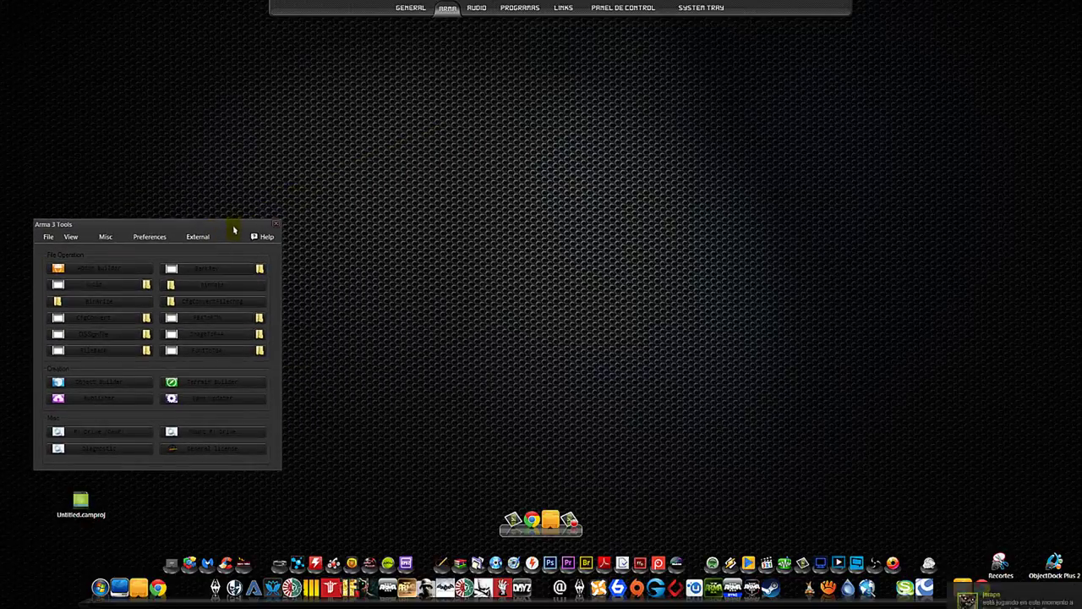
{"action": "mouse_move", "coordinate": [448, 12]}
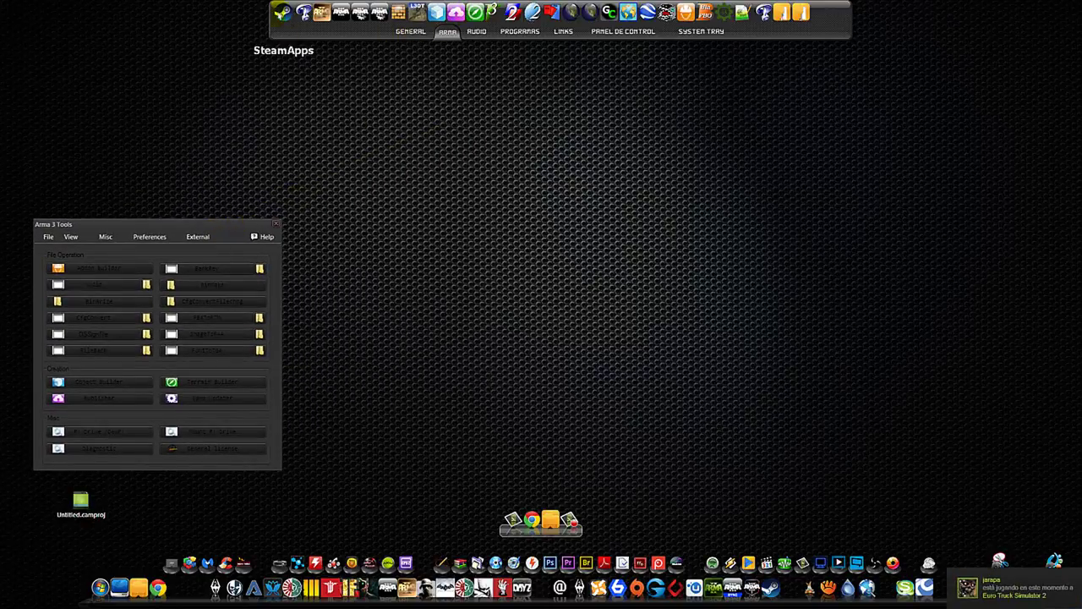
{"action": "left_click", "coordinate": [281, 13]}
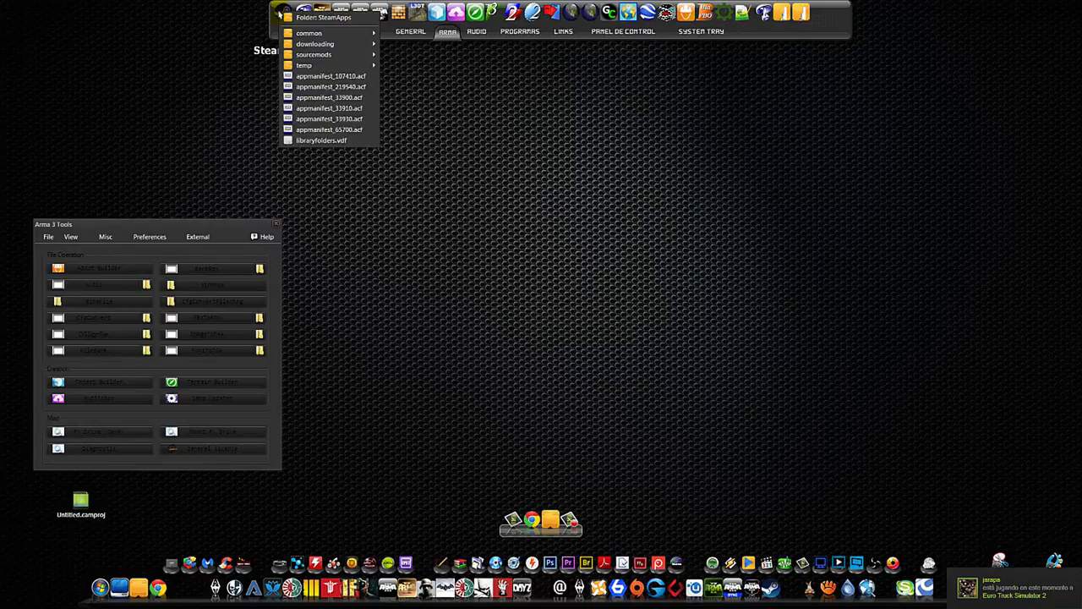
{"action": "left_click", "coordinate": [498, 153]}
Create a desktop shortcut to TerrainBuilder.exe from the TerrainBuilder folder on drive P:.
{"action": "left_click", "coordinate": [303, 12]}
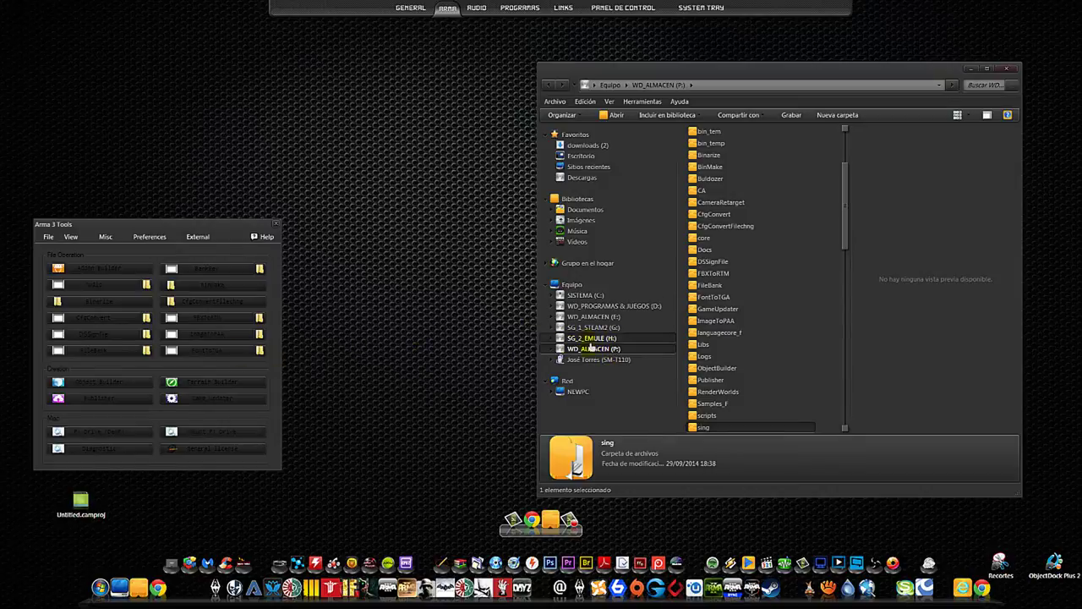
{"action": "left_click_drag", "start_coordinate": [845, 237], "coordinate": [845, 261]}
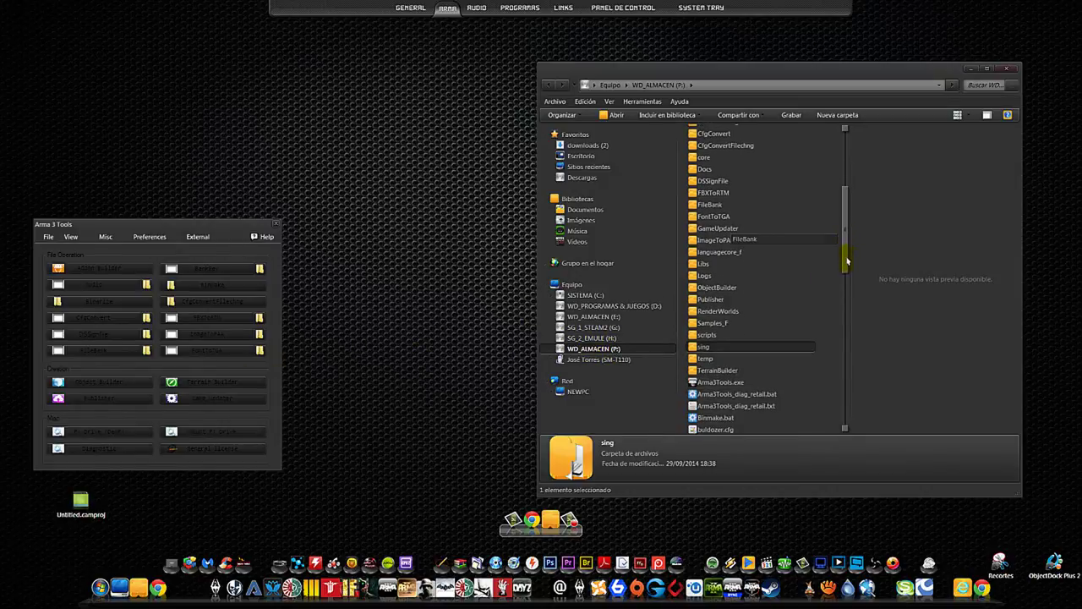
{"action": "left_click", "coordinate": [703, 372]}
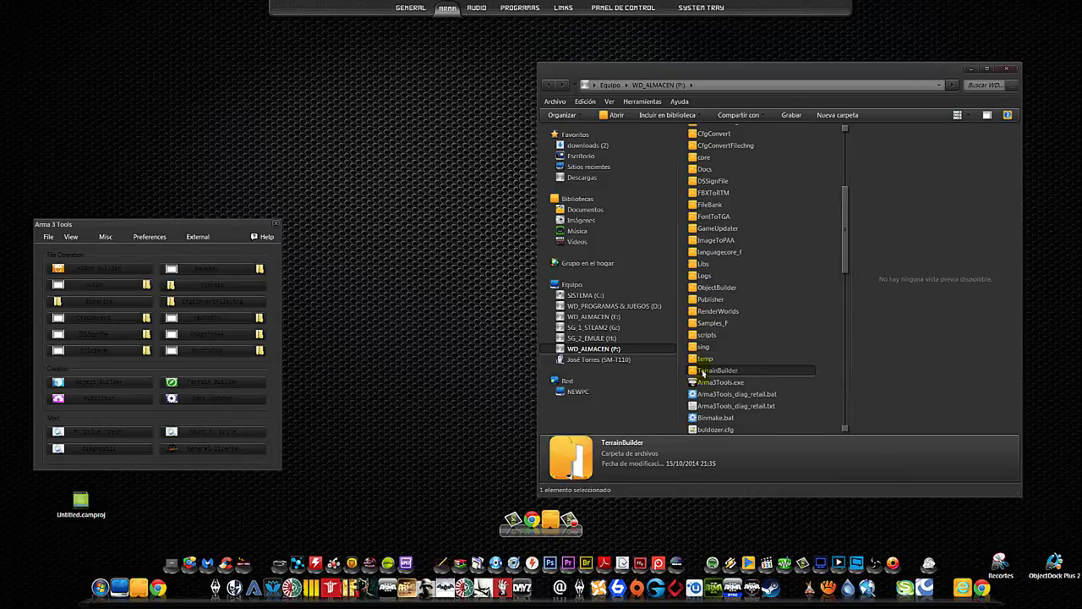
{"action": "double_click", "coordinate": [707, 374]}
{"action": "scroll", "coordinate": [715, 384], "scroll_direction": "down", "scroll_amount": 3}
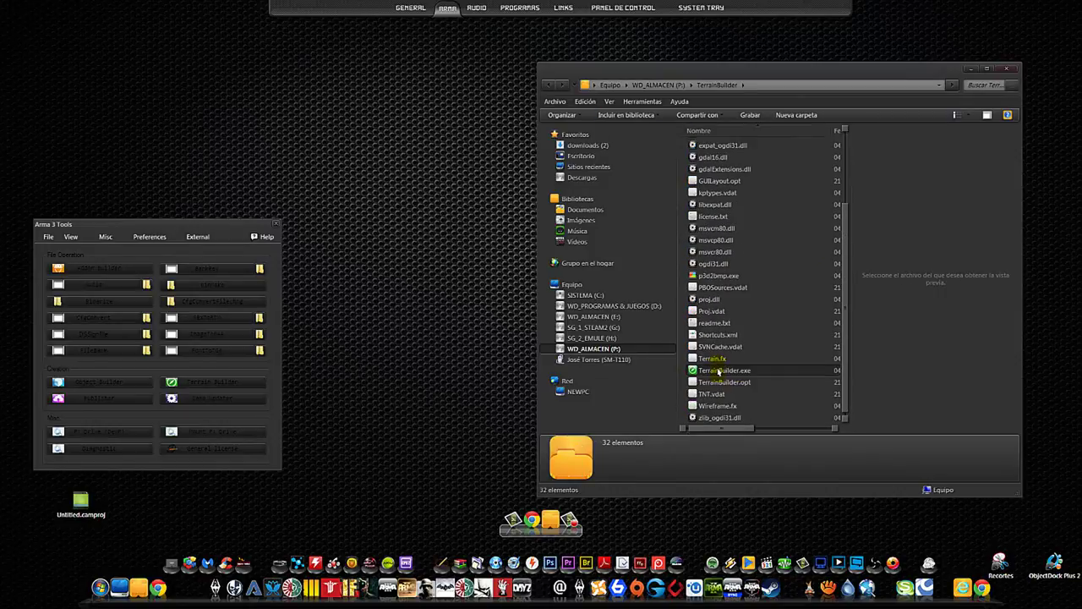
{"action": "right_click_drag", "start_coordinate": [718, 372], "coordinate": [457, 281]}
{"action": "left_click", "coordinate": [469, 296]}
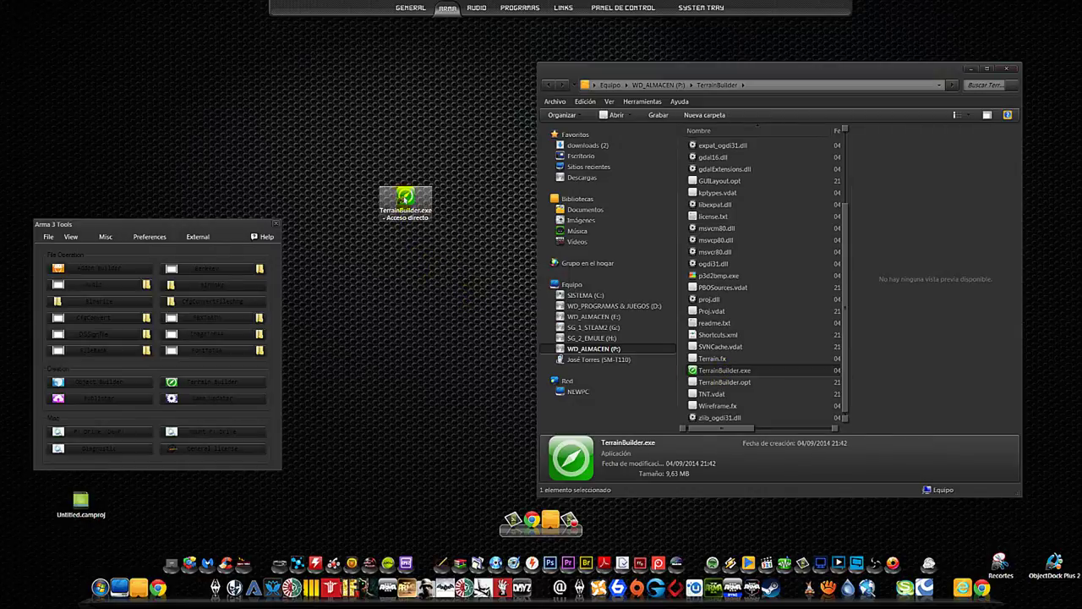
Make sure the TerrainBuilder.exe shortcut is set to run as administrator and move it to a free spot on the desktop.
{"action": "right_click", "coordinate": [409, 218]}
{"action": "left_click", "coordinate": [438, 462]}
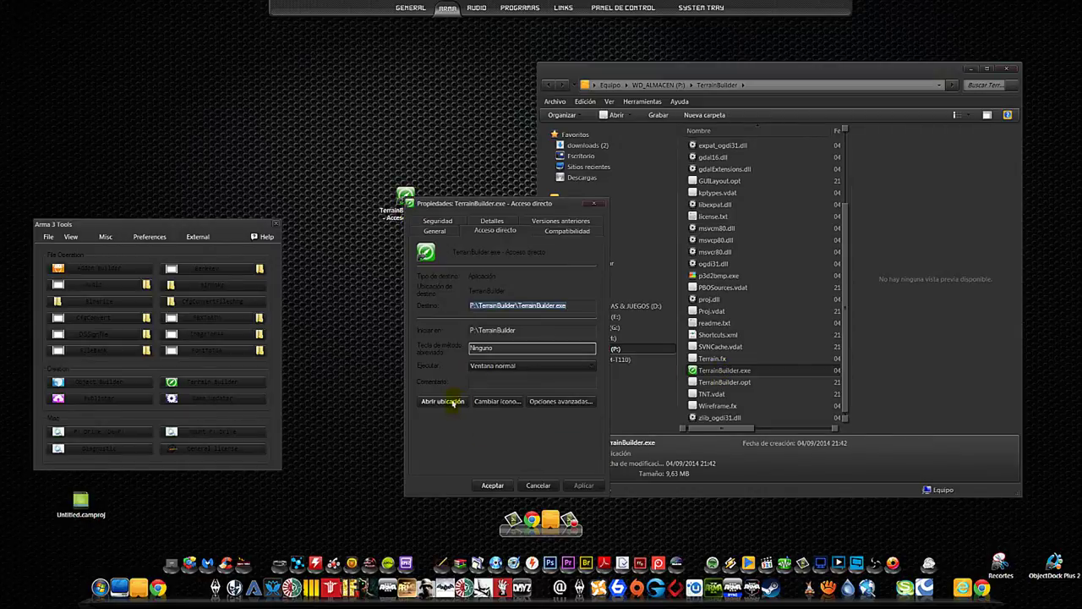
{"action": "left_click", "coordinate": [565, 231]}
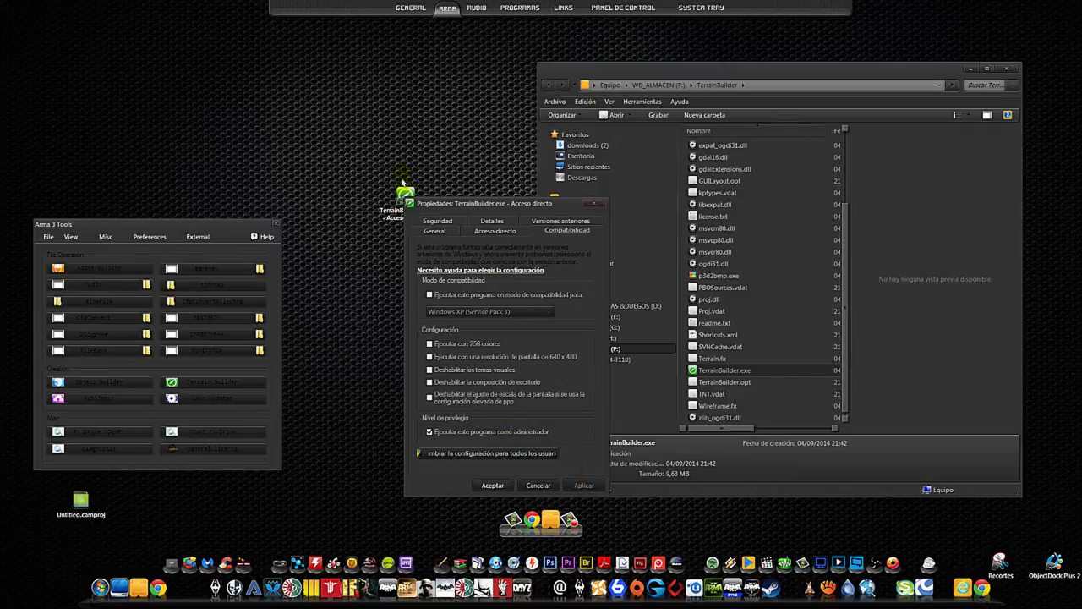
{"action": "left_click", "coordinate": [492, 486]}
{"action": "left_click_drag", "start_coordinate": [402, 209], "coordinate": [349, 84]}
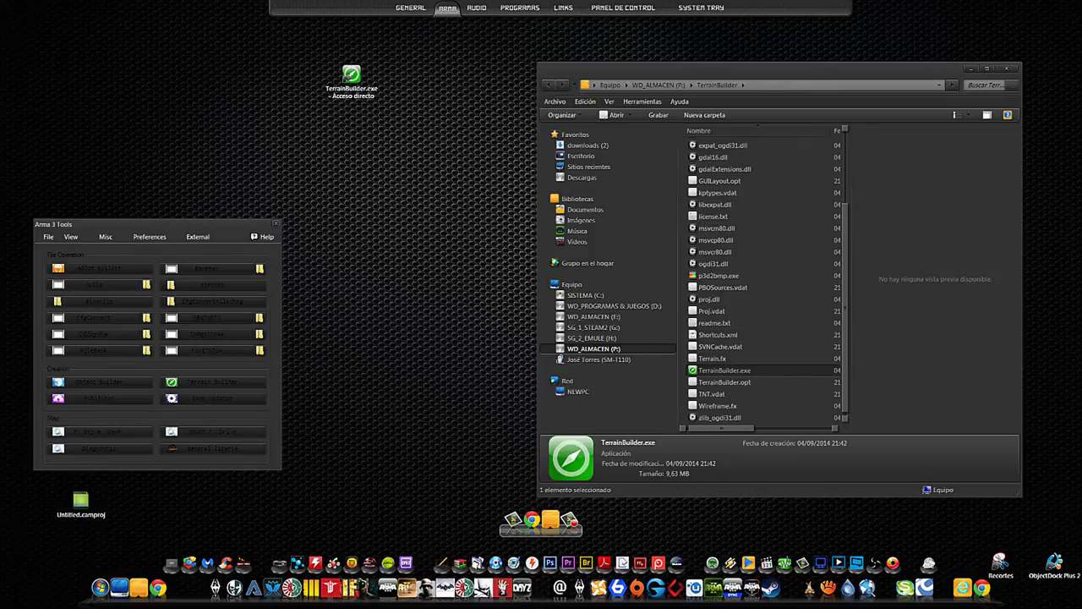
Launch Terrain Builder from Arma 3 Tools, view it in a reduced window and close it.
{"action": "left_click", "coordinate": [170, 381]}
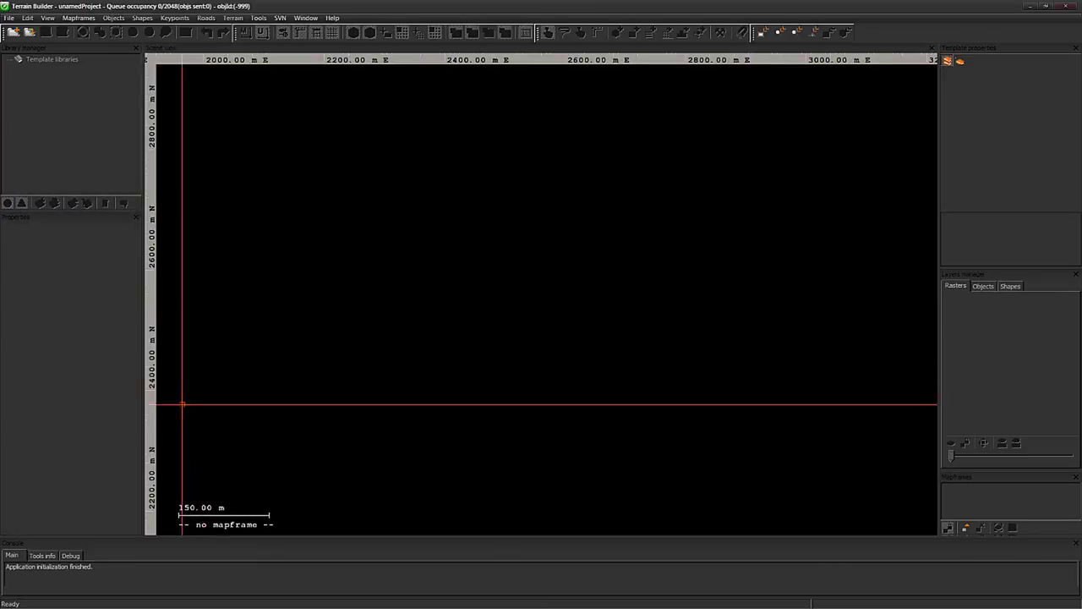
{"action": "double_click", "coordinate": [962, 8]}
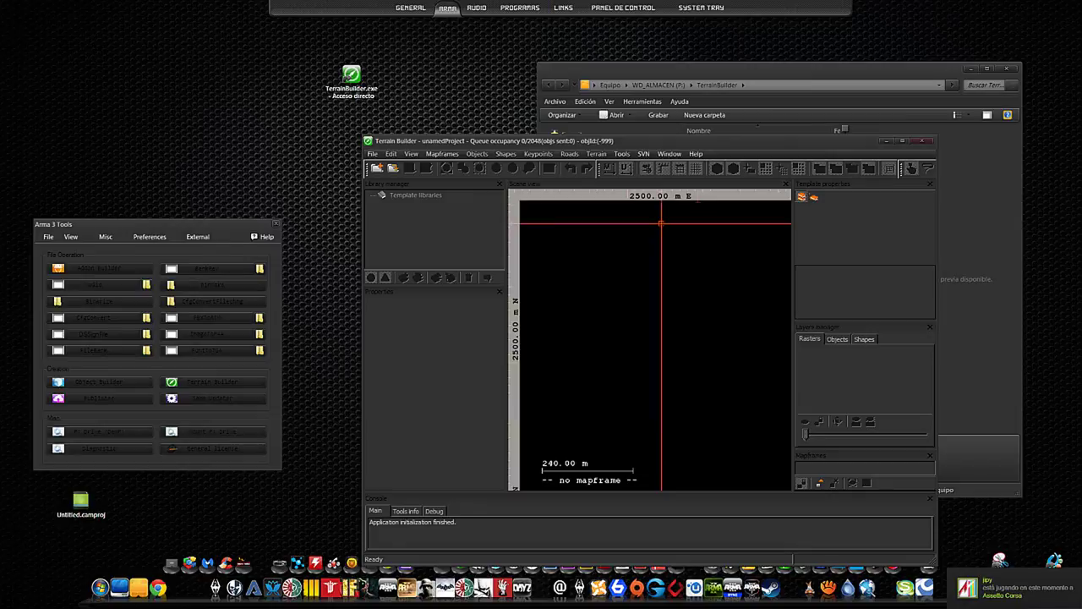
{"action": "mouse_move", "coordinate": [461, 13]}
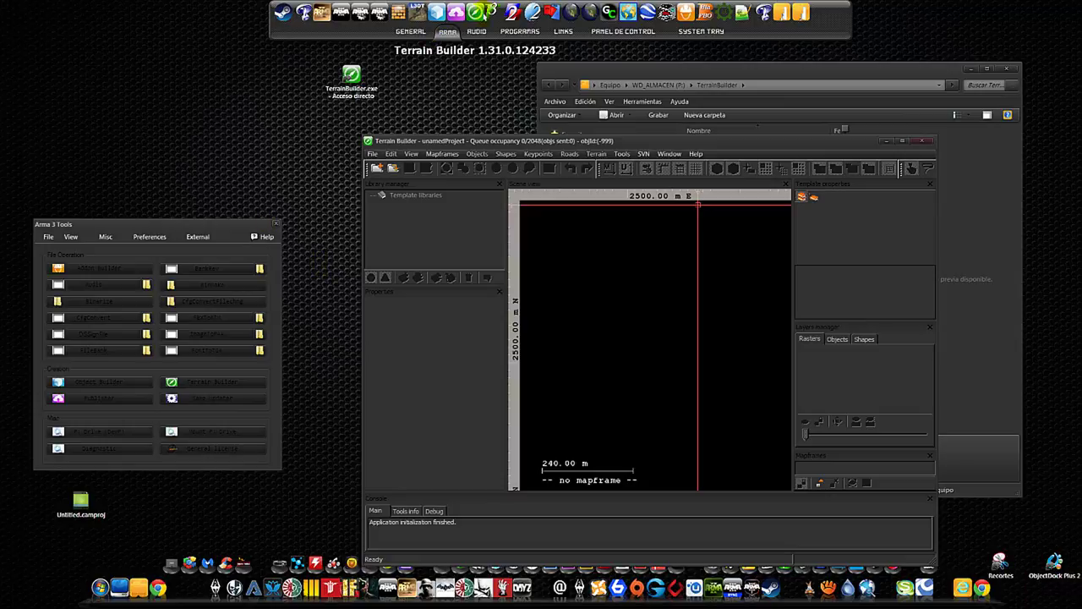
{"action": "left_click", "coordinate": [920, 142]}
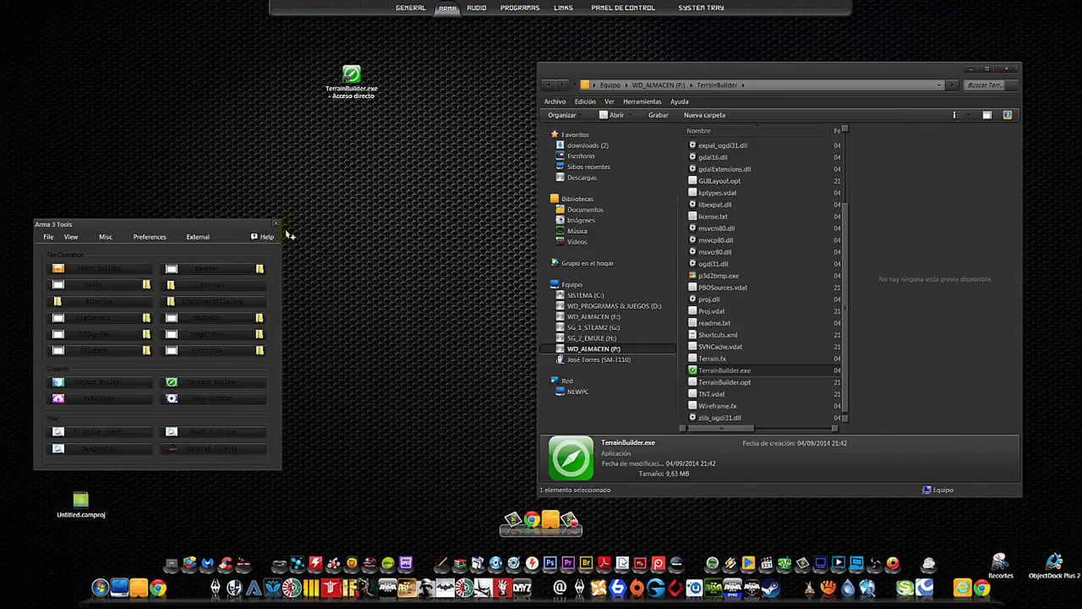
Close Arma 3 Tools and the TerrainBuilder folder, and reposition the TerrainBuilder.exe shortcut on the desktop.
{"action": "left_click", "coordinate": [275, 225]}
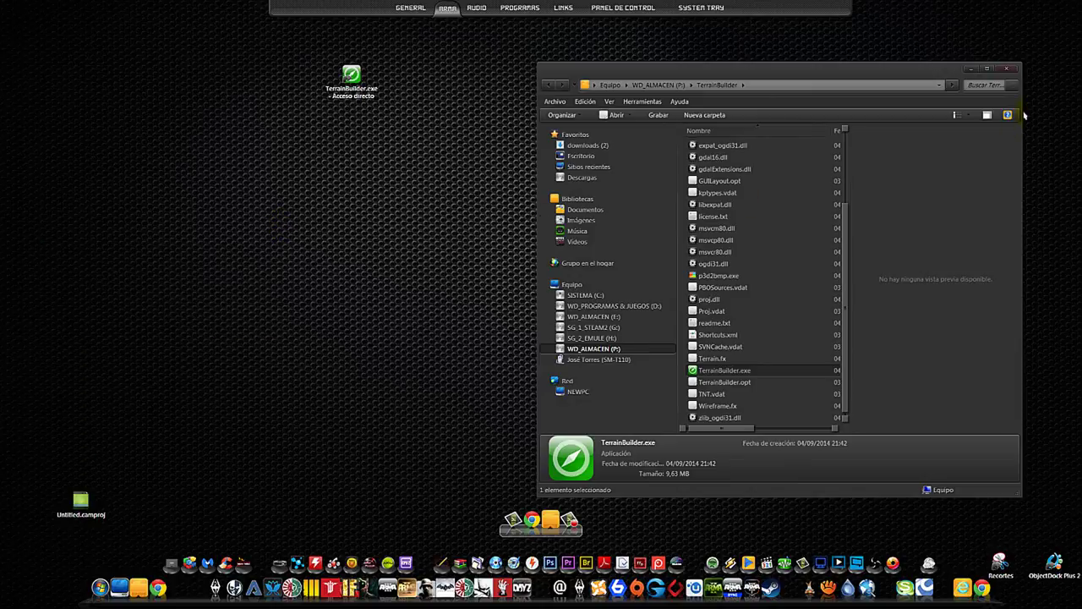
{"action": "left_click", "coordinate": [1012, 70]}
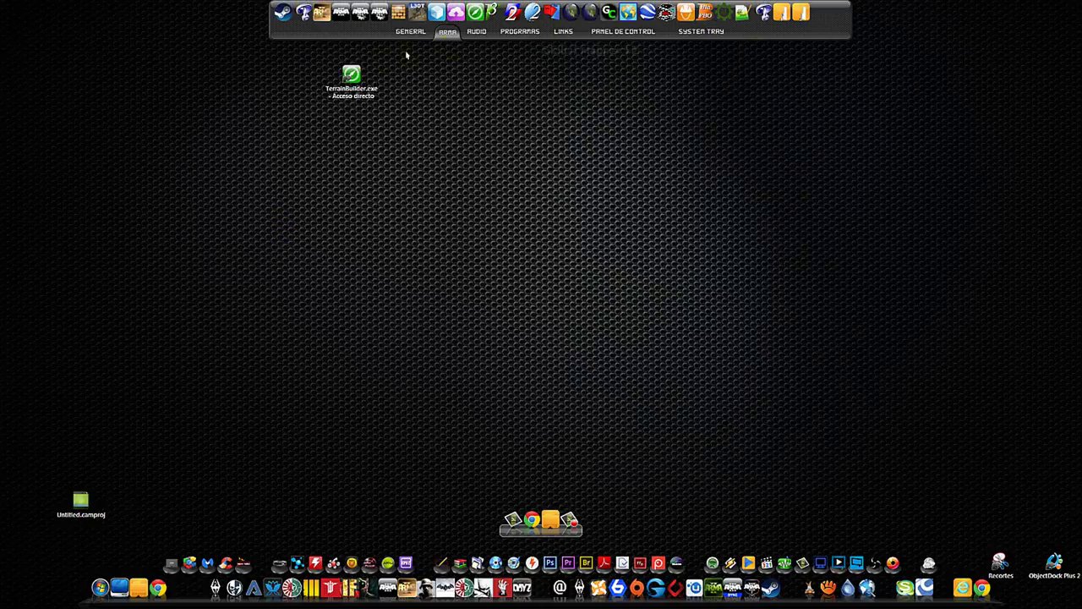
{"action": "left_click_drag", "start_coordinate": [348, 84], "coordinate": [398, 389]}
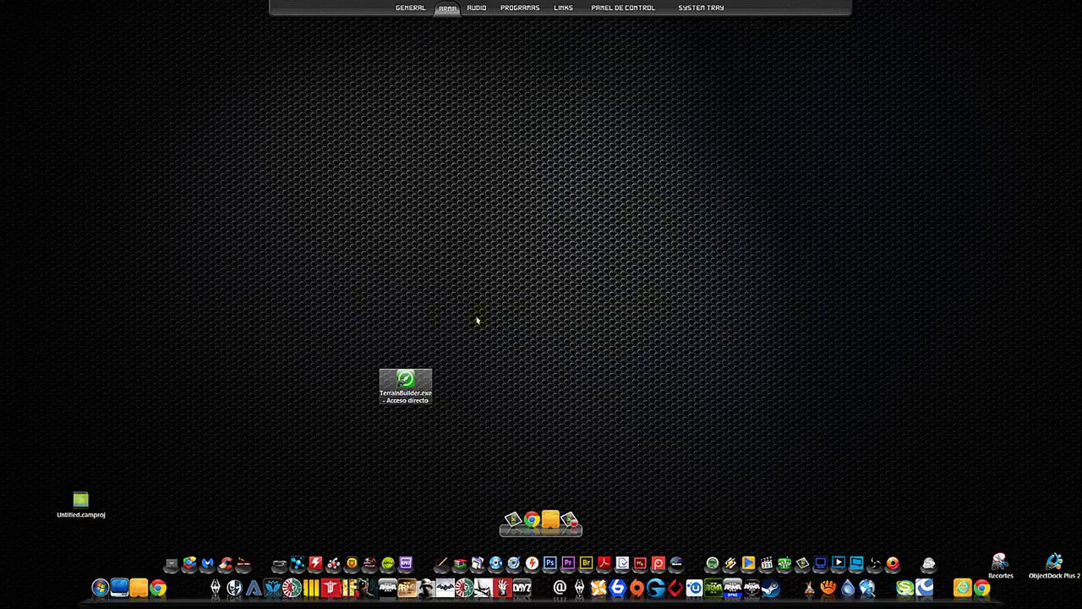
{"action": "mouse_move", "coordinate": [560, 10]}
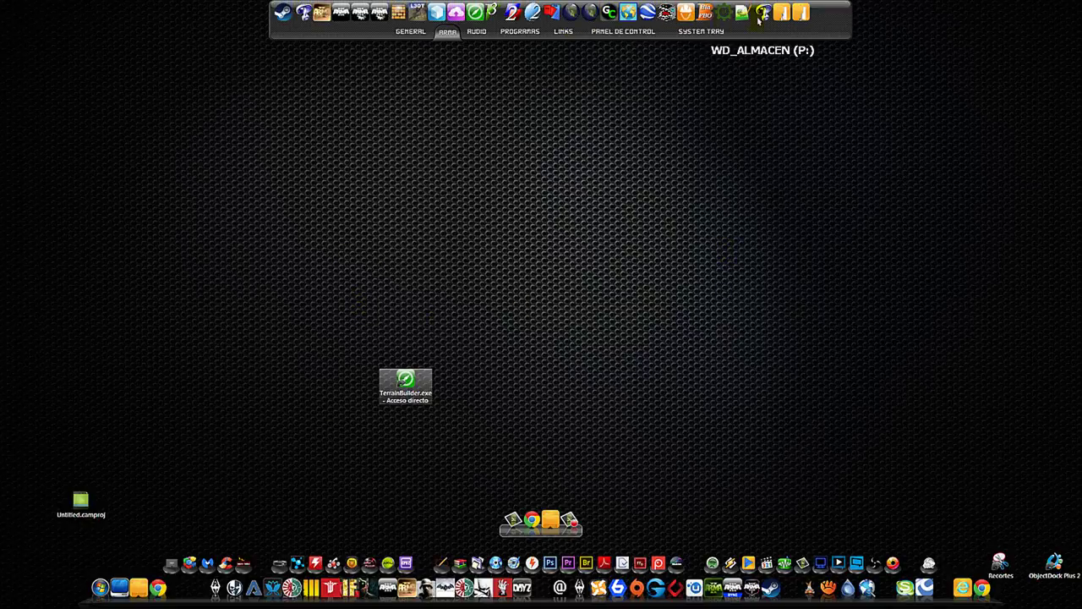